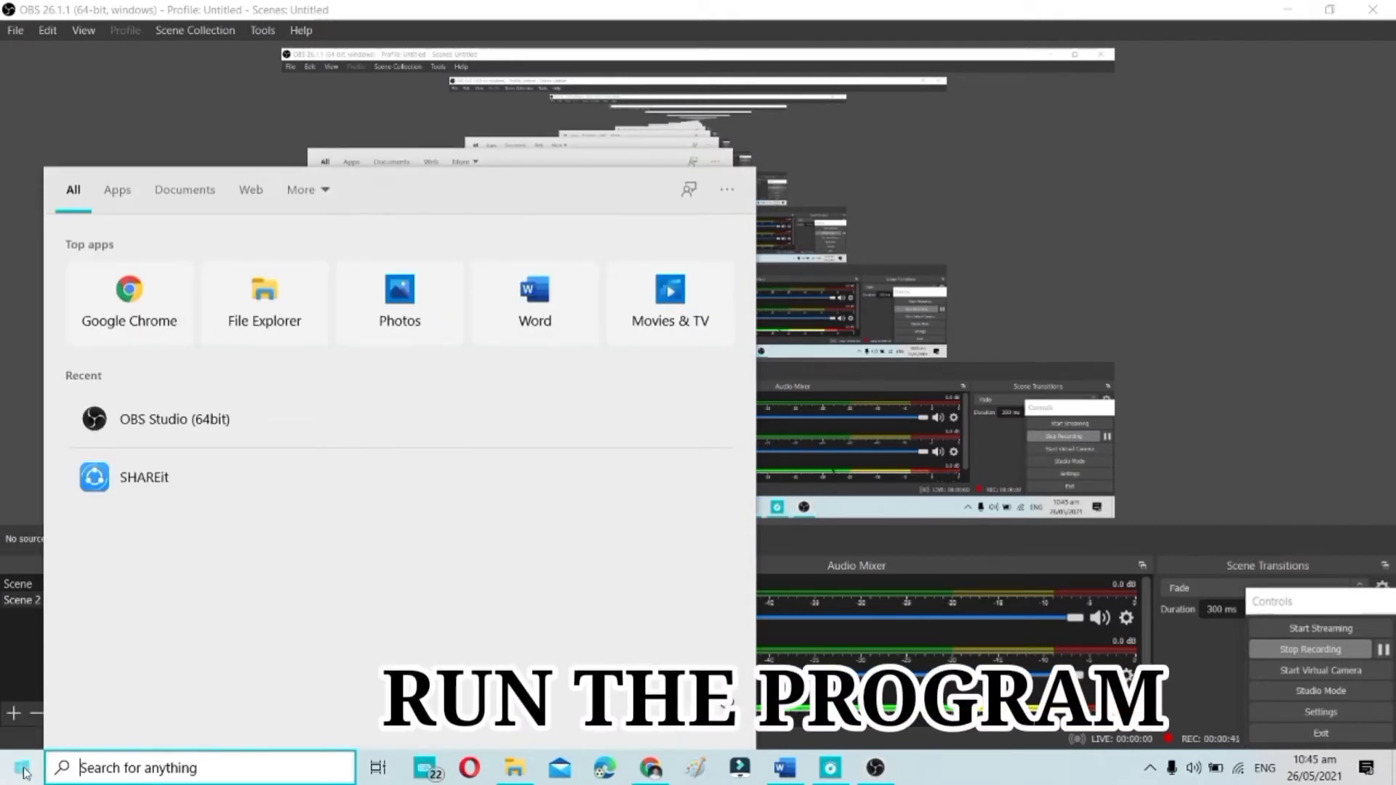
# Launch Adobe Illustrator CS2 and postpone its product registration.
pyautogui.click(22, 767)
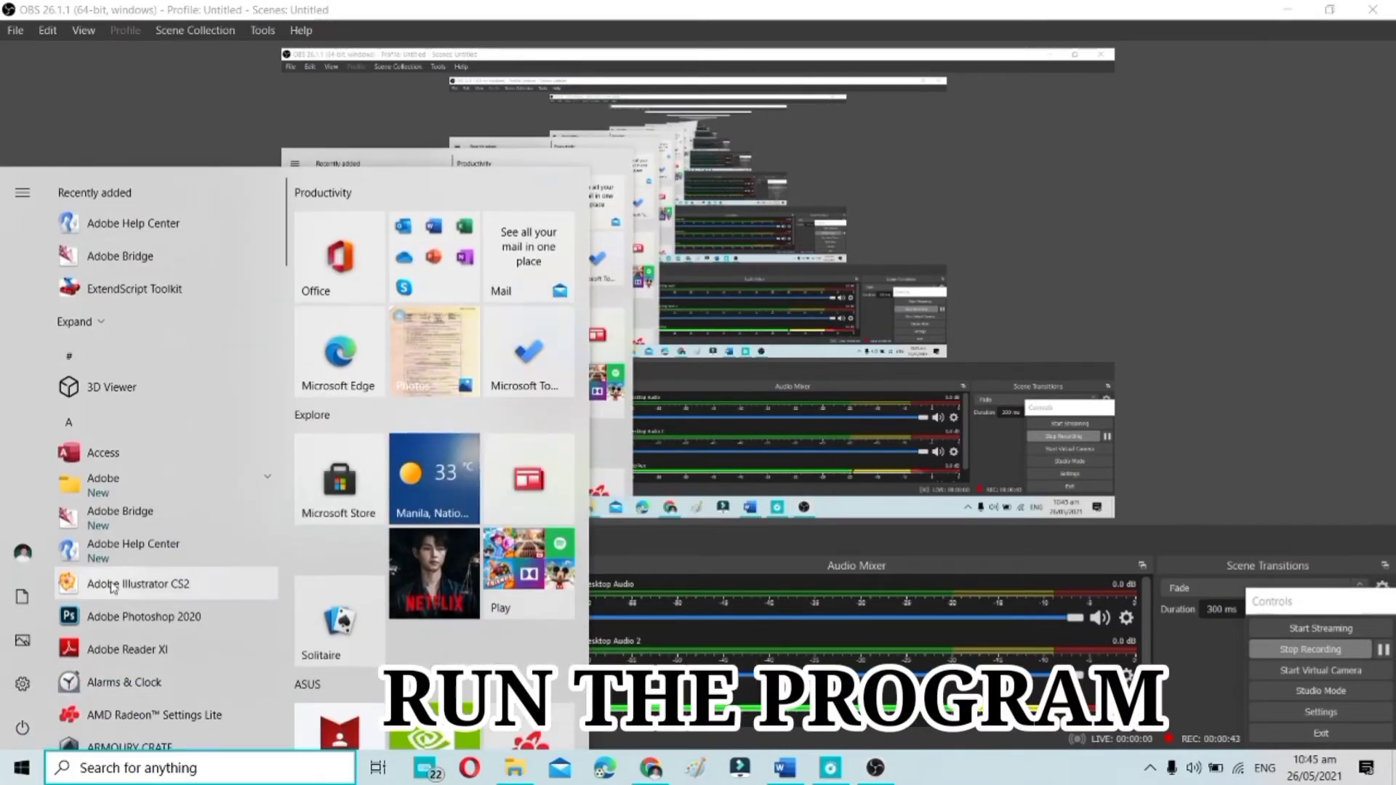
pyautogui.click(113, 585)
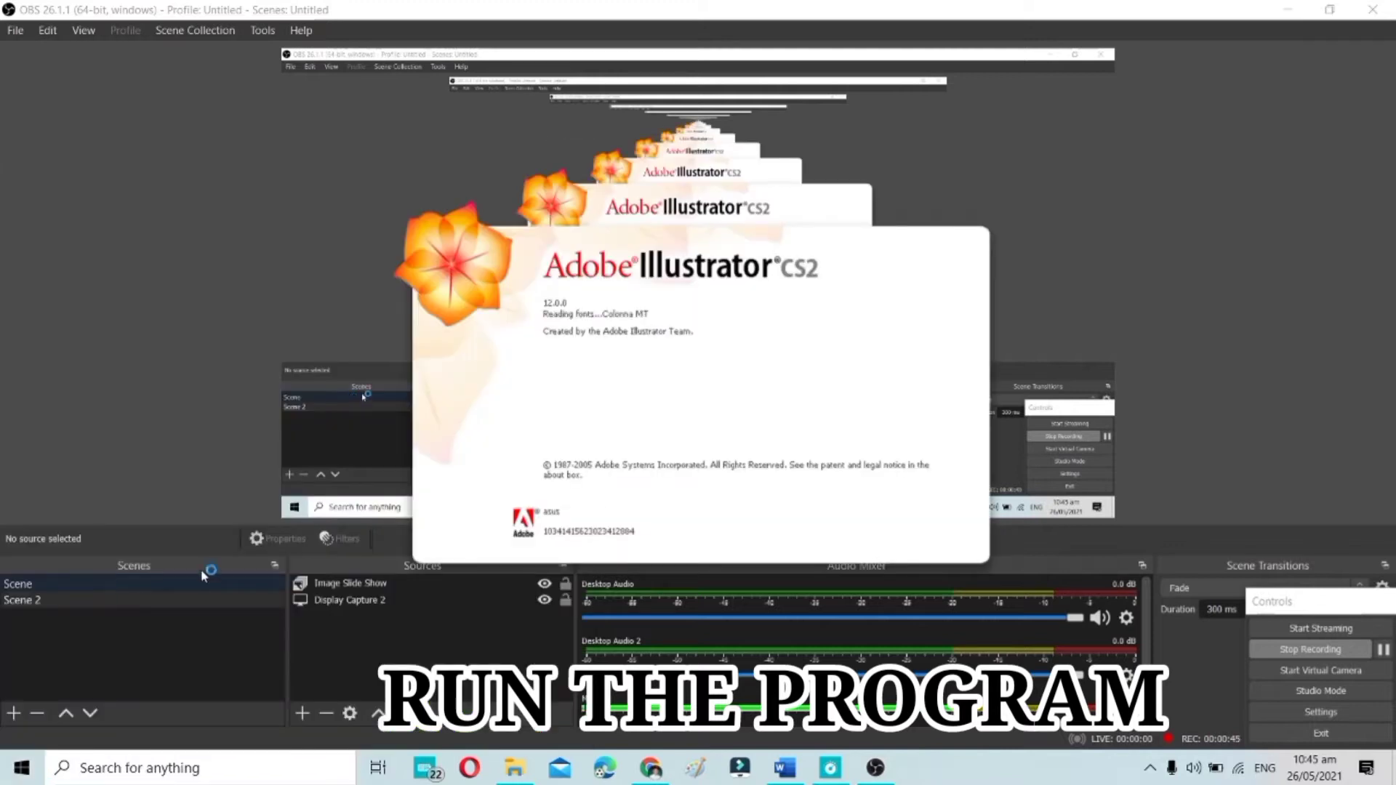
pyautogui.click(1294, 13)
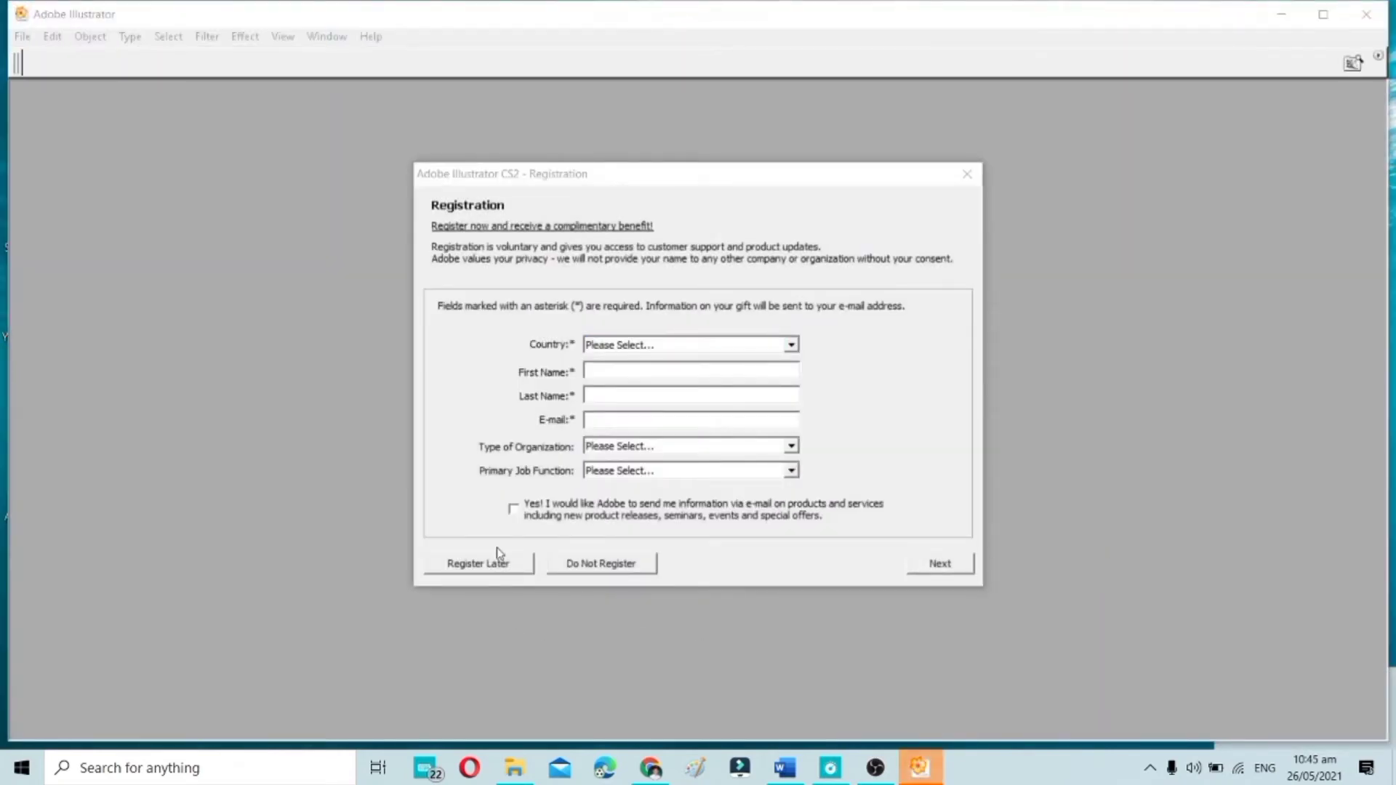
pyautogui.click(527, 561)
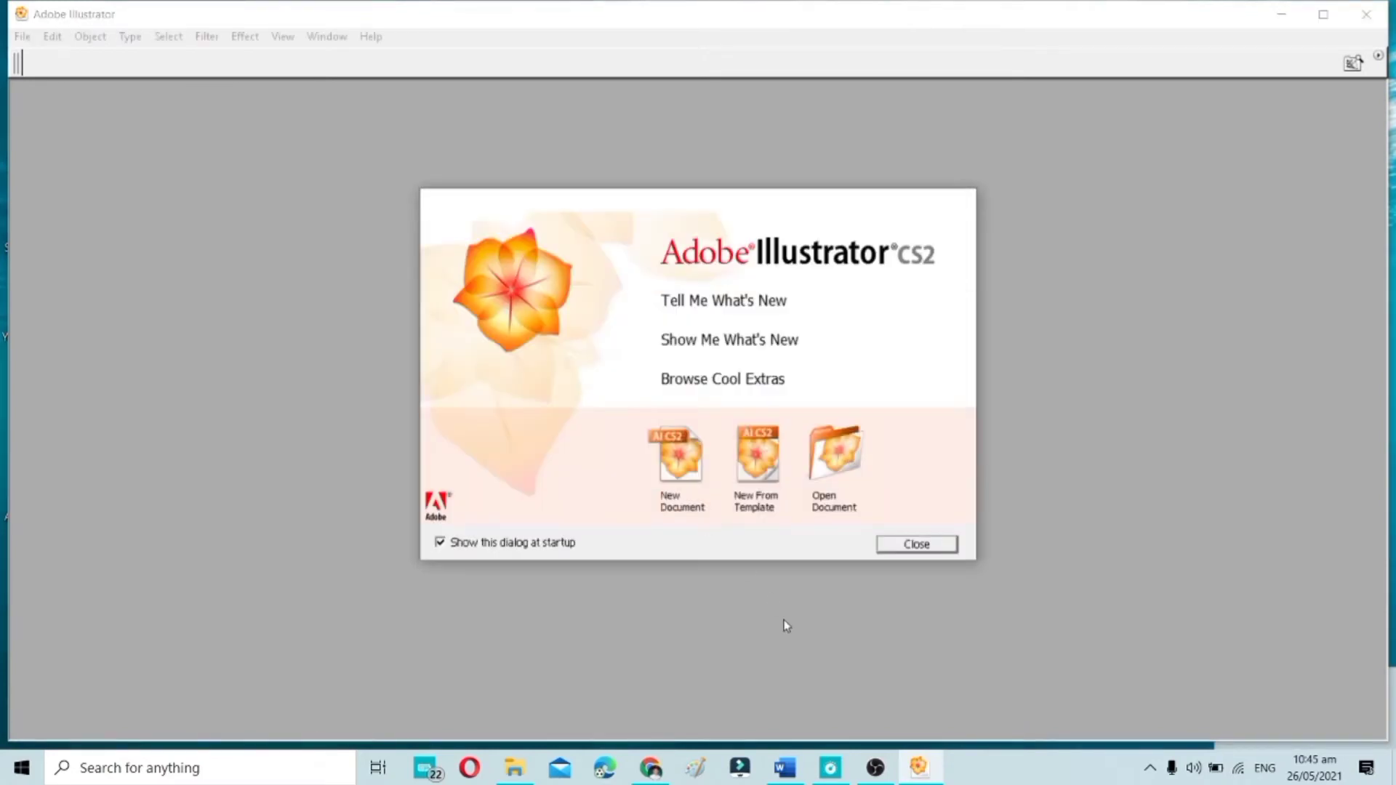
# Create a new blank document named Activity, keeping the Letter size, points units and CMYK color mode.
pyautogui.click(678, 467)
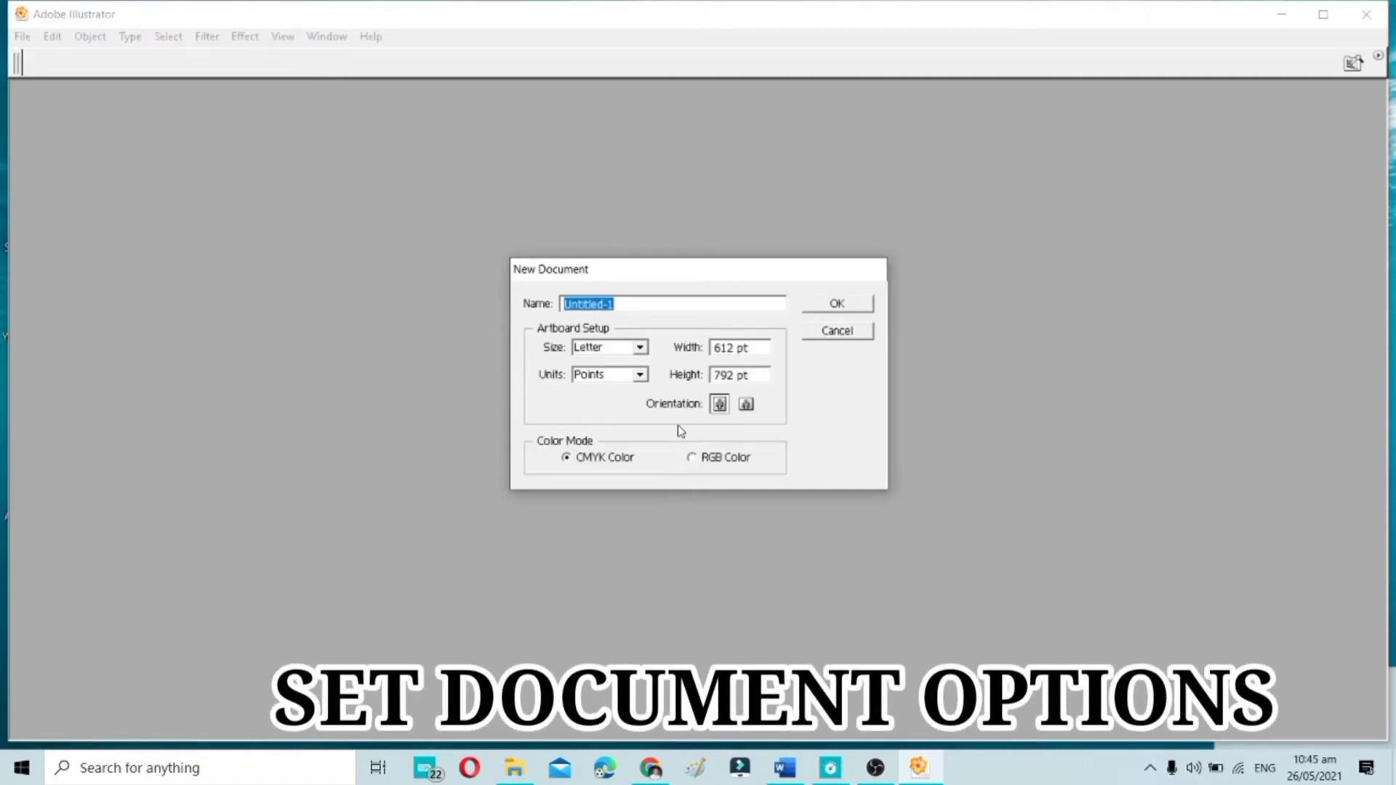
pyautogui.moveTo(634, 304); pyautogui.dragTo(553, 303)
pyautogui.write('Activity')
pyautogui.click(833, 307)
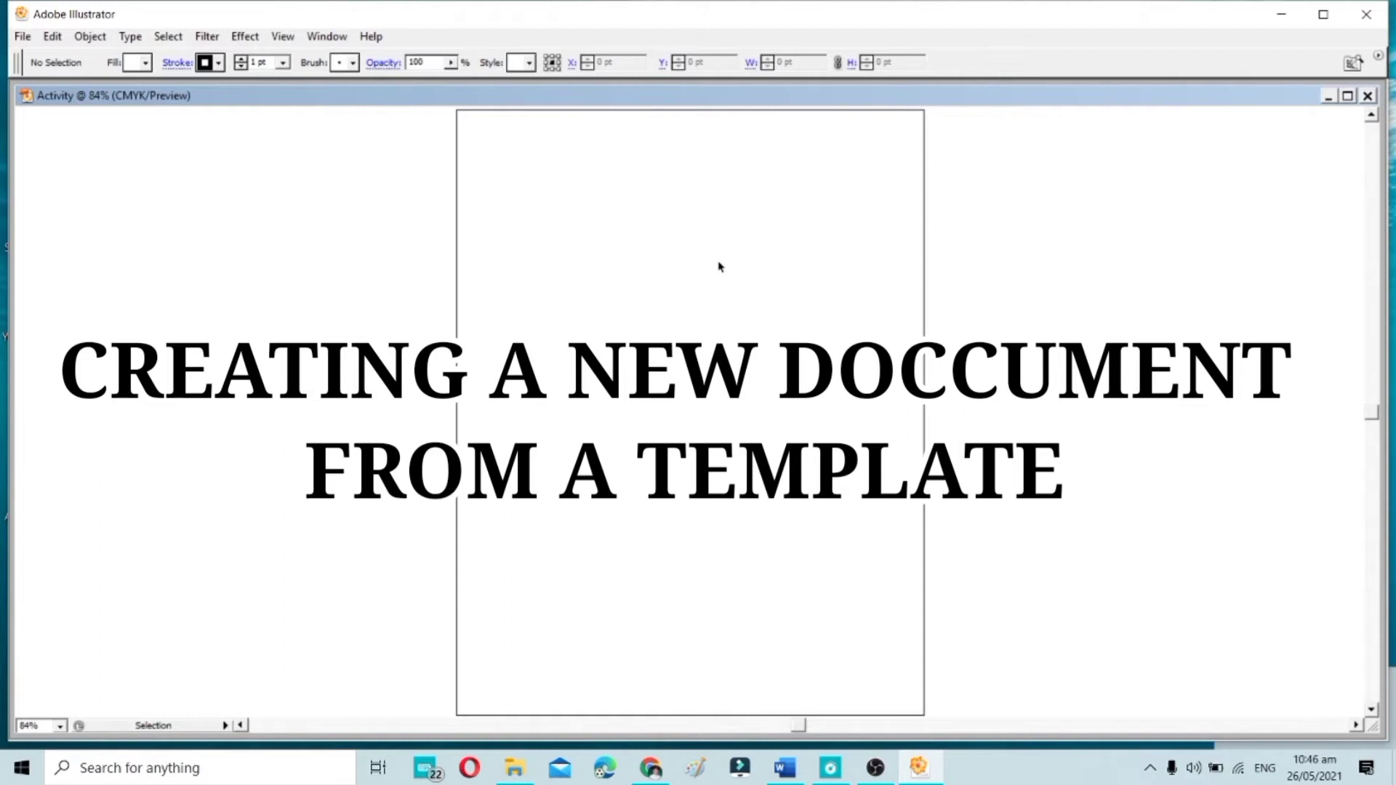
# Start a new document from a template and go into the Artist template folder.
pyautogui.click(22, 36)
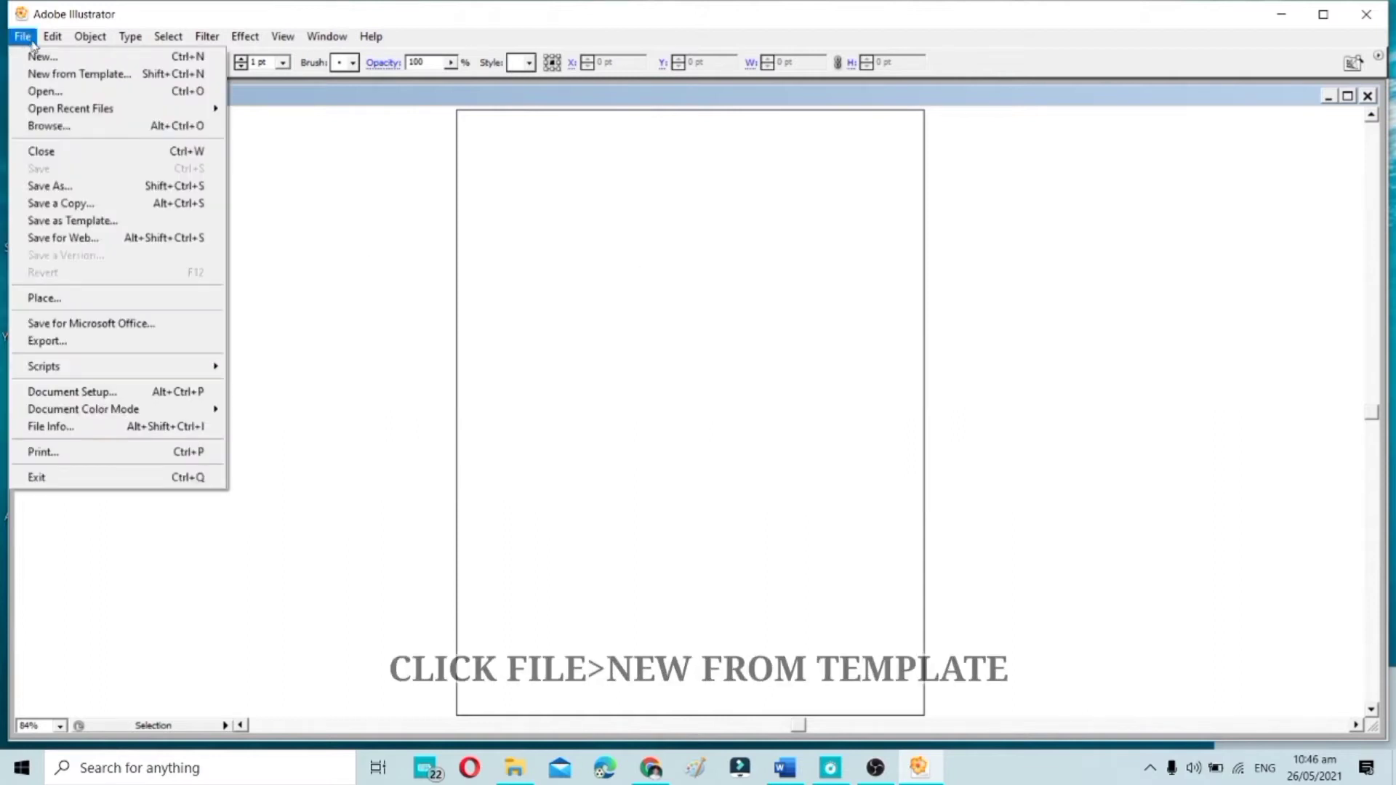
pyautogui.click(52, 74)
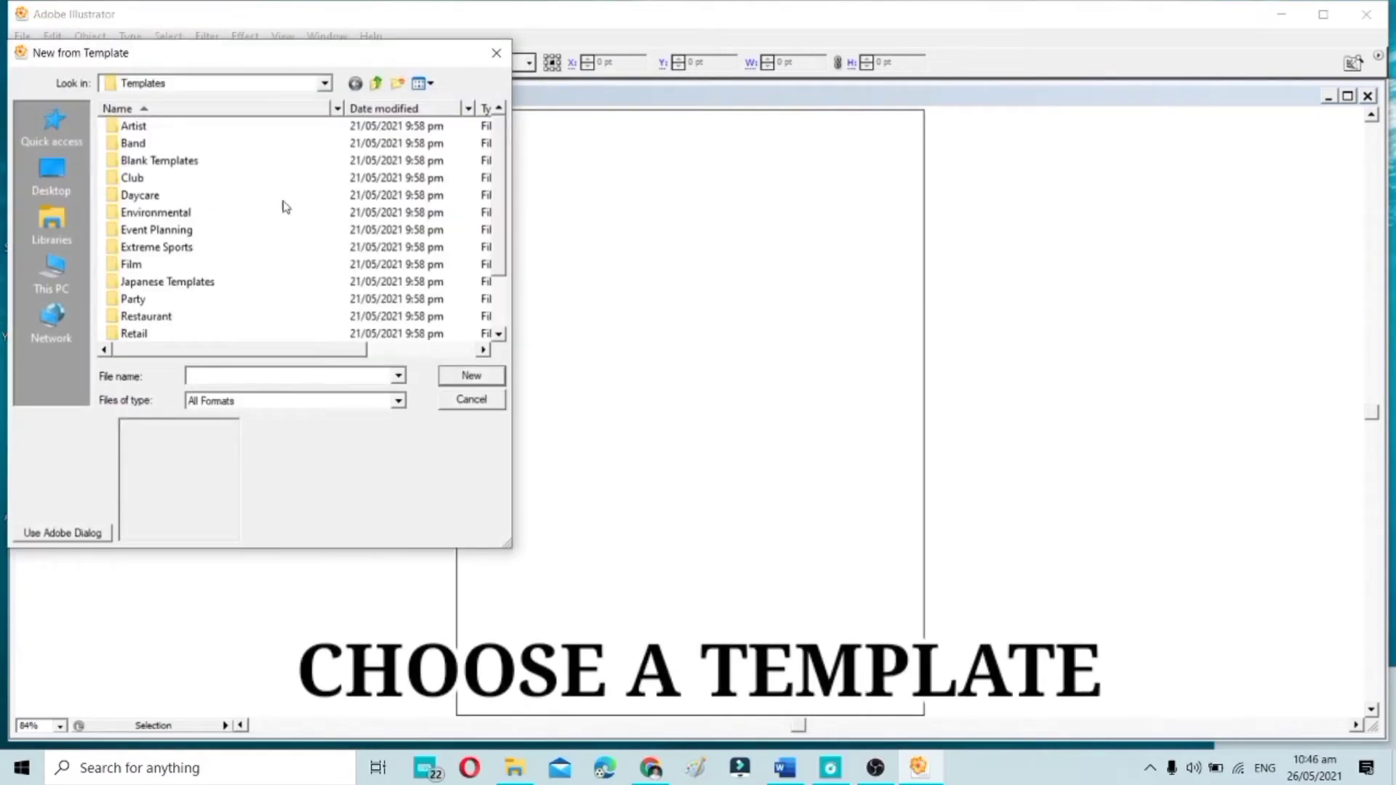
pyautogui.click(127, 128)
pyautogui.click(128, 128)
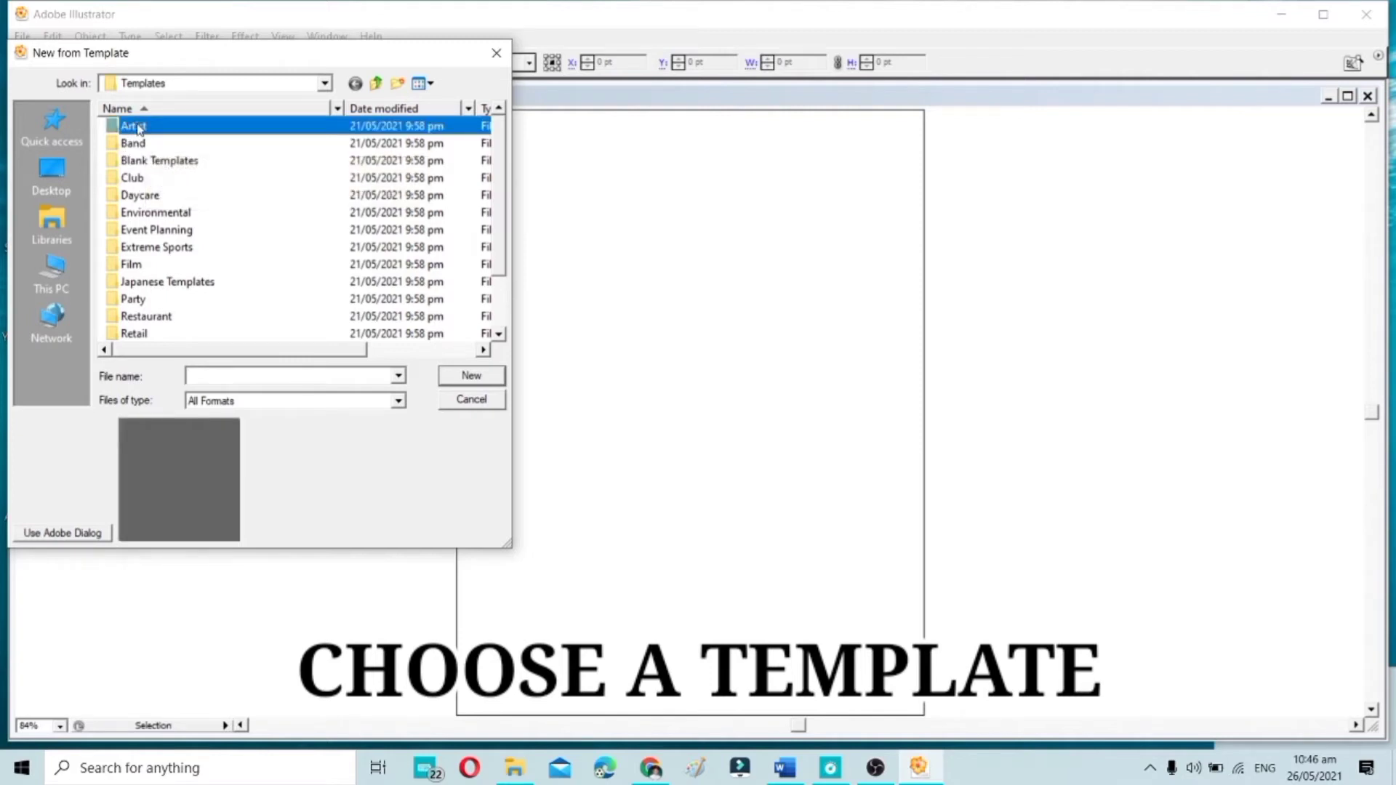
pyautogui.doubleClick(138, 129)
# Preview the Business Card, CD Booklet, CD Label and Envelope templates, and create the document from the Label template.
pyautogui.click(158, 129)
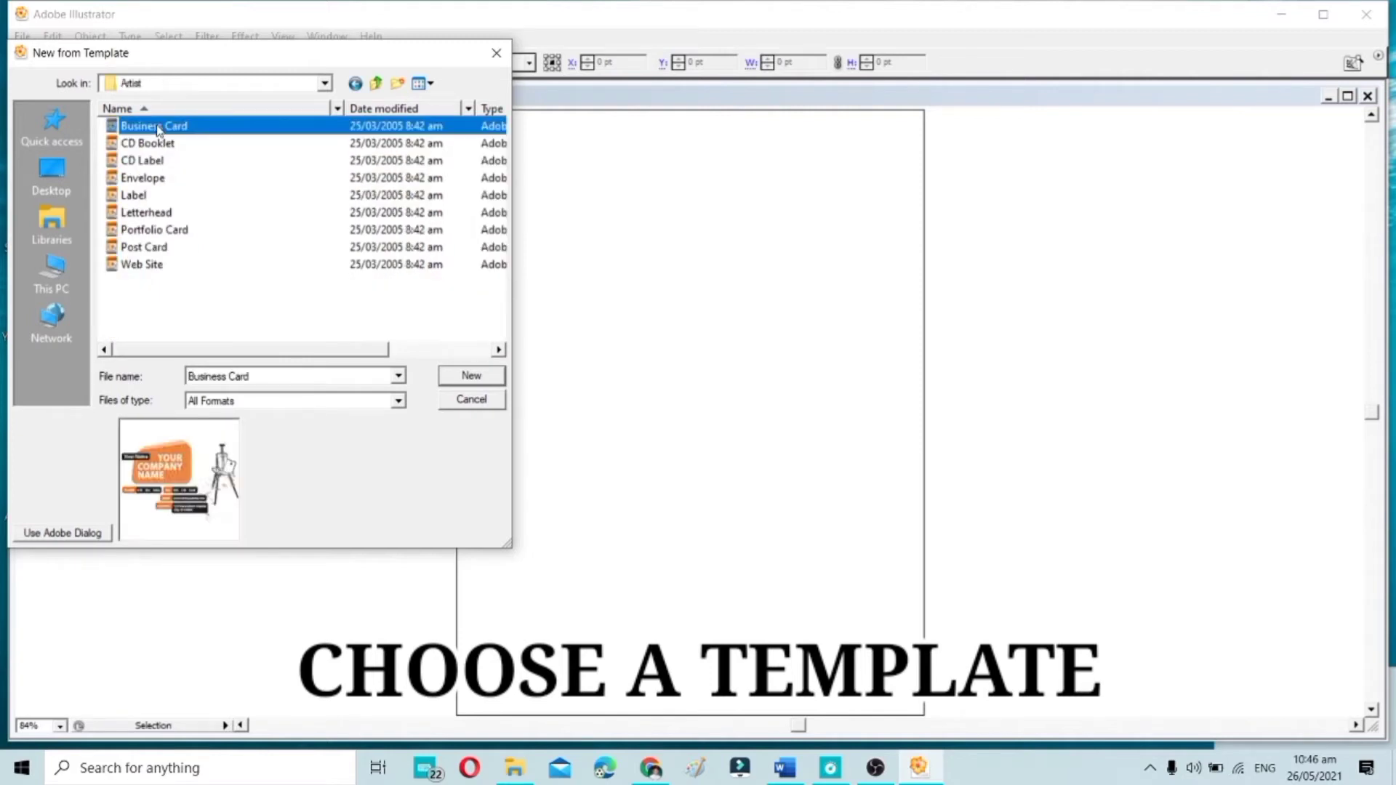
pyautogui.click(150, 144)
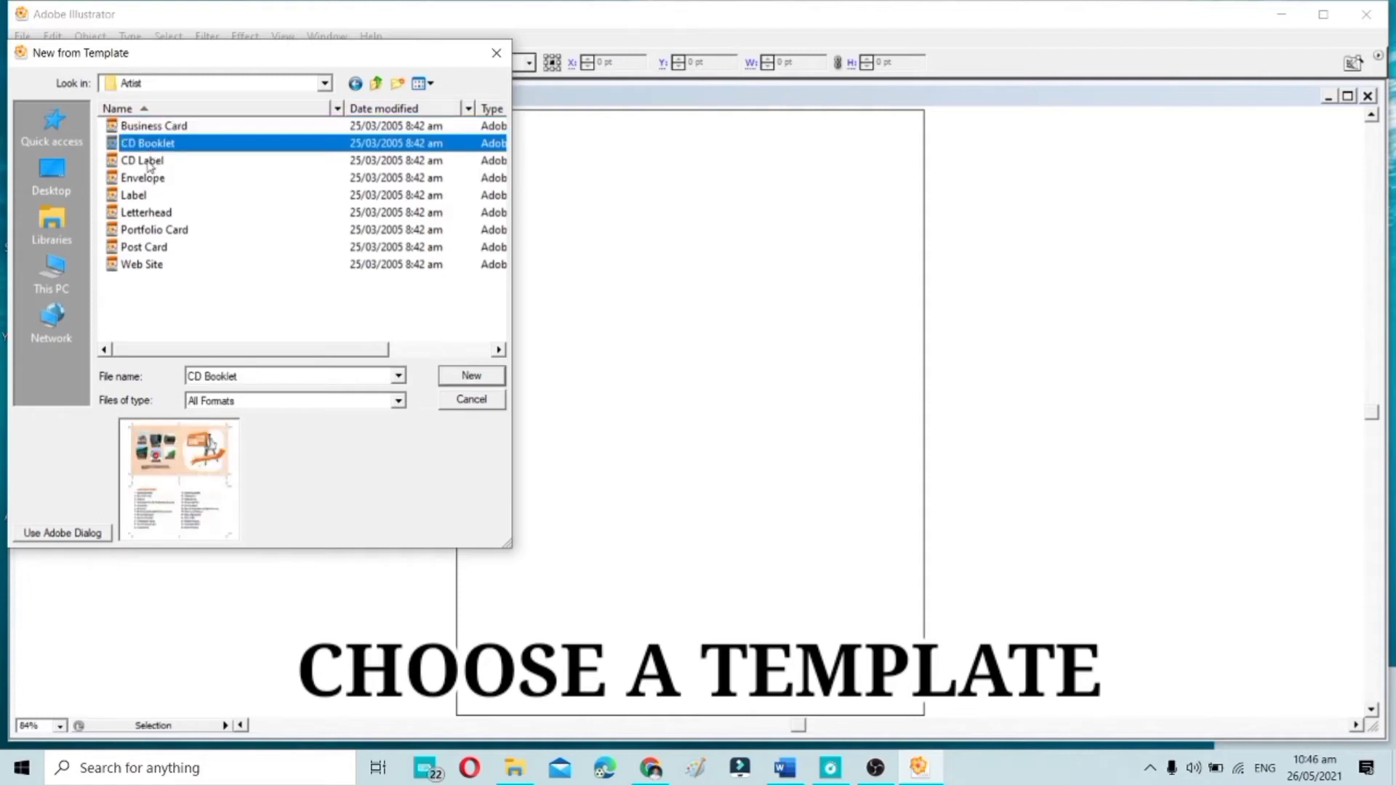
pyautogui.click(148, 161)
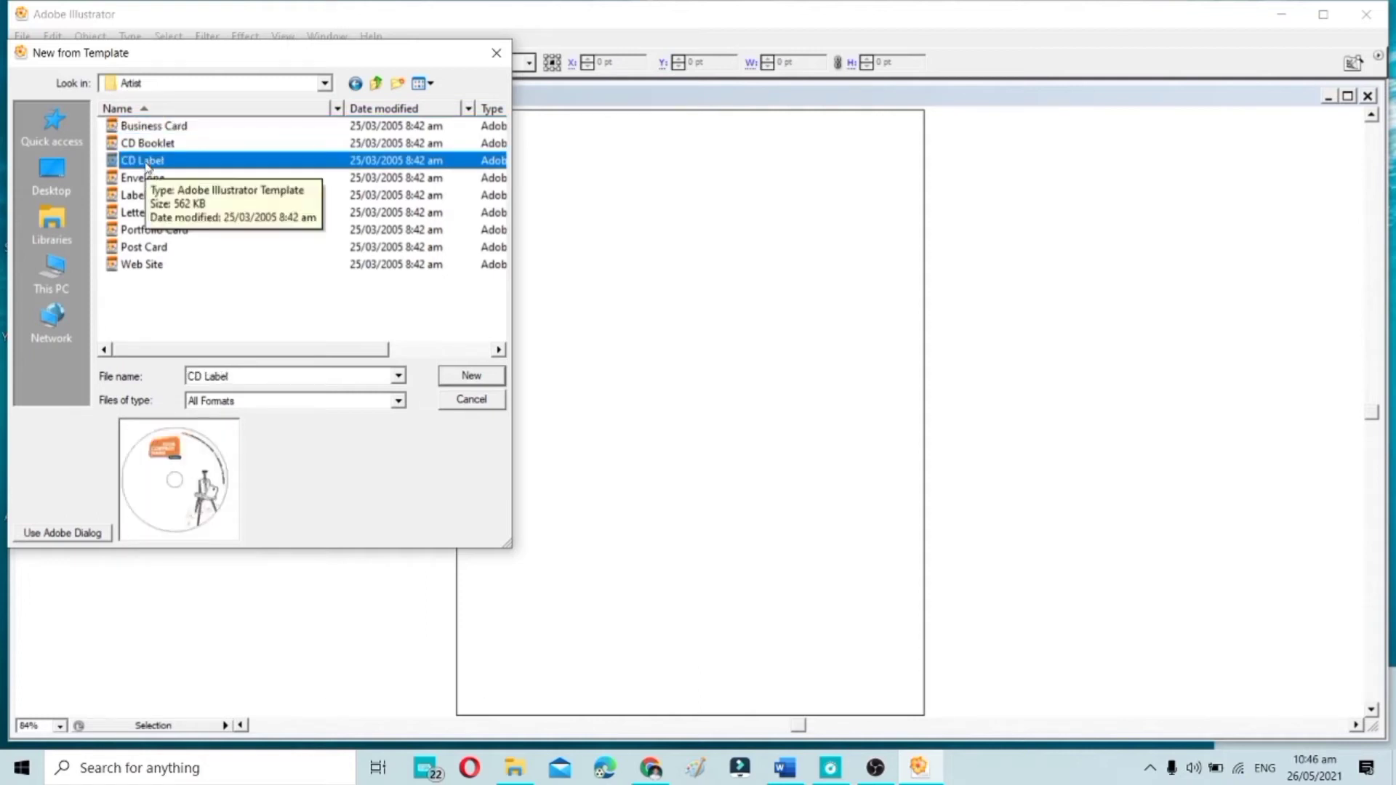
pyautogui.click(145, 182)
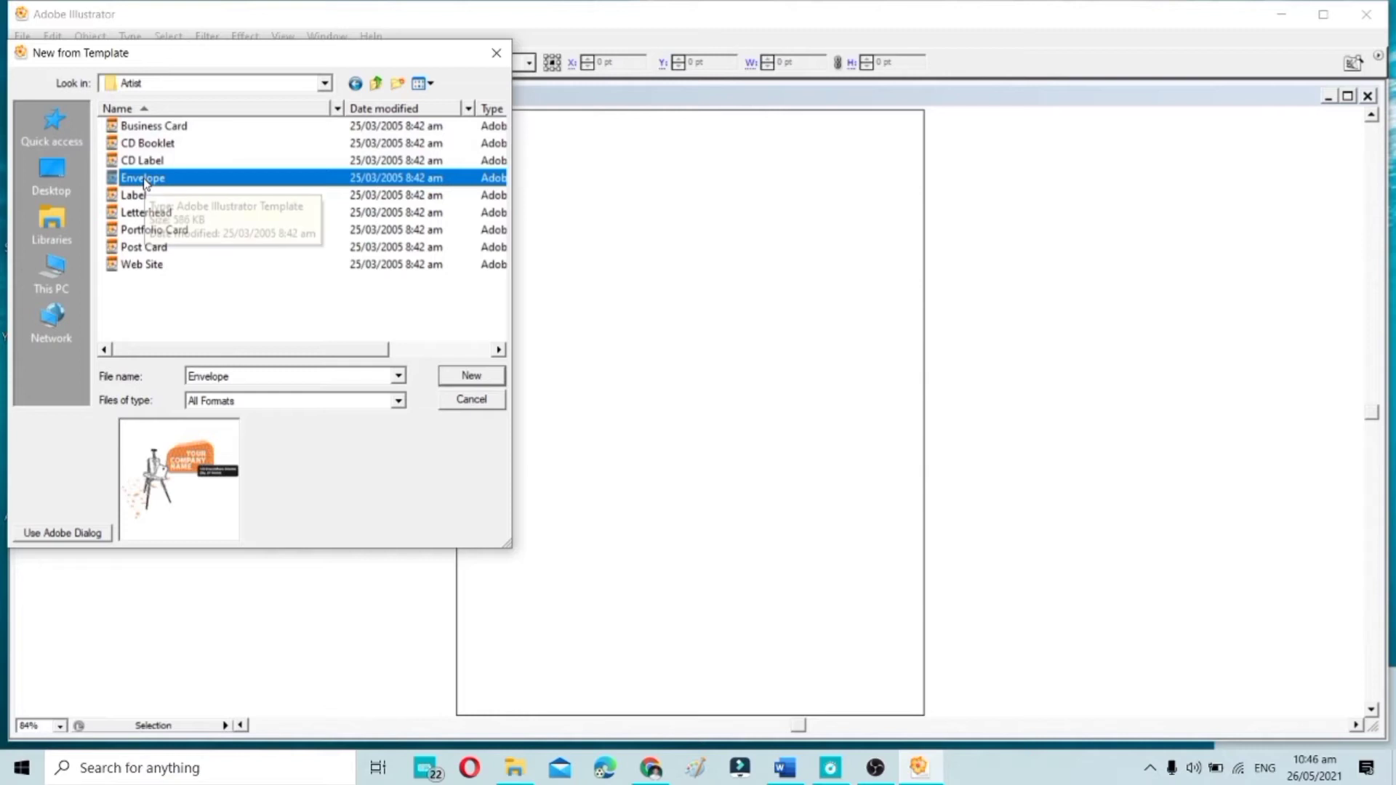
pyautogui.click(143, 196)
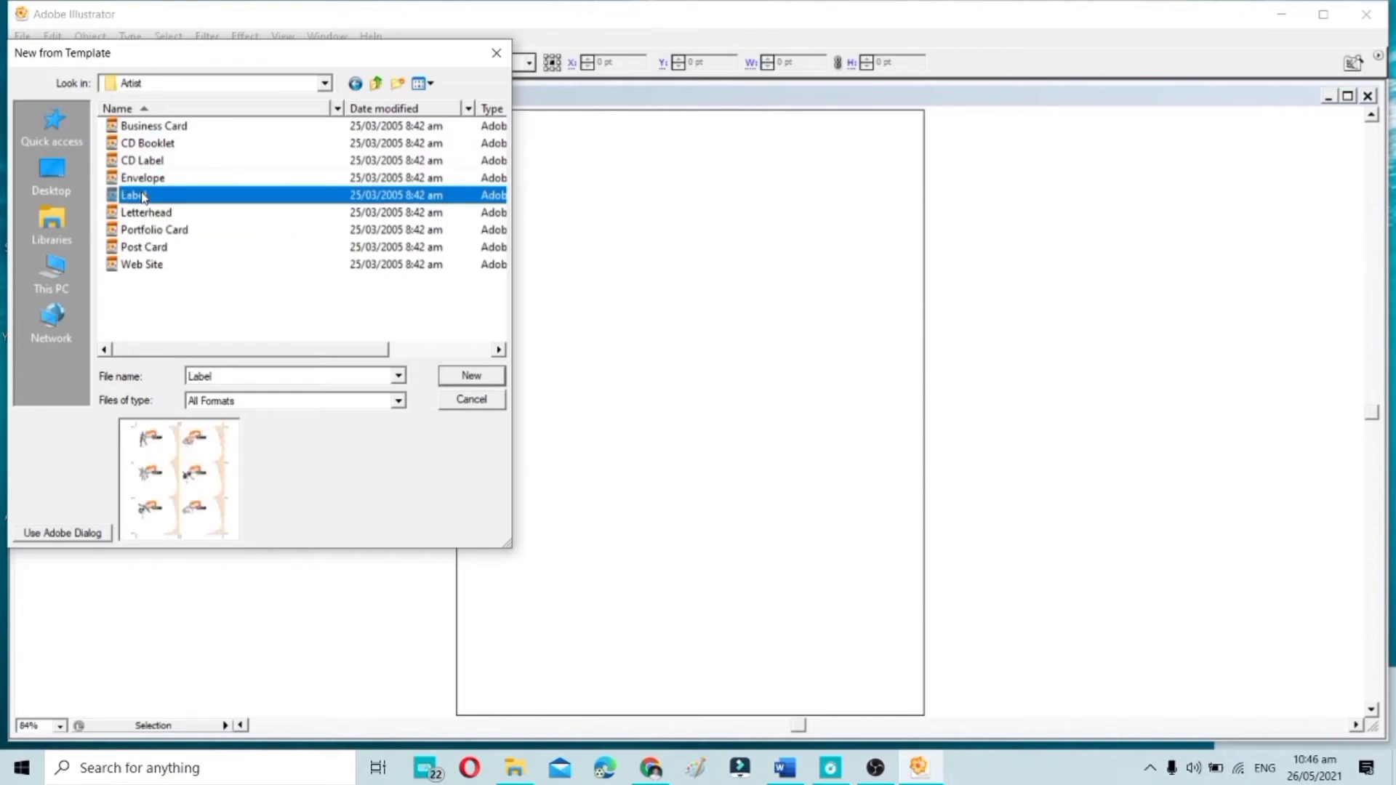
pyautogui.press('Escape')
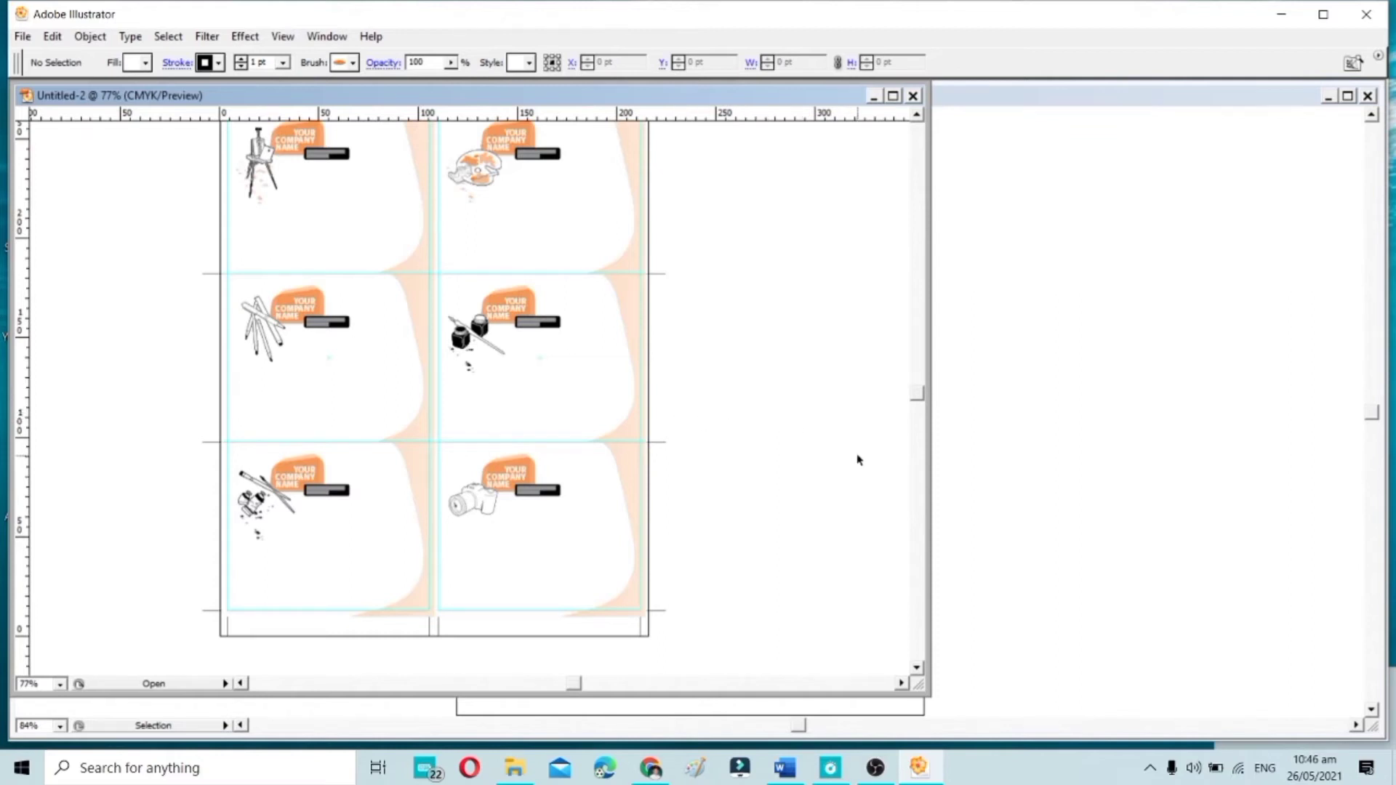
# Look over the whole label sheet and offset its document window from the Activity document behind it.
pyautogui.scroll(3, 851, 459)
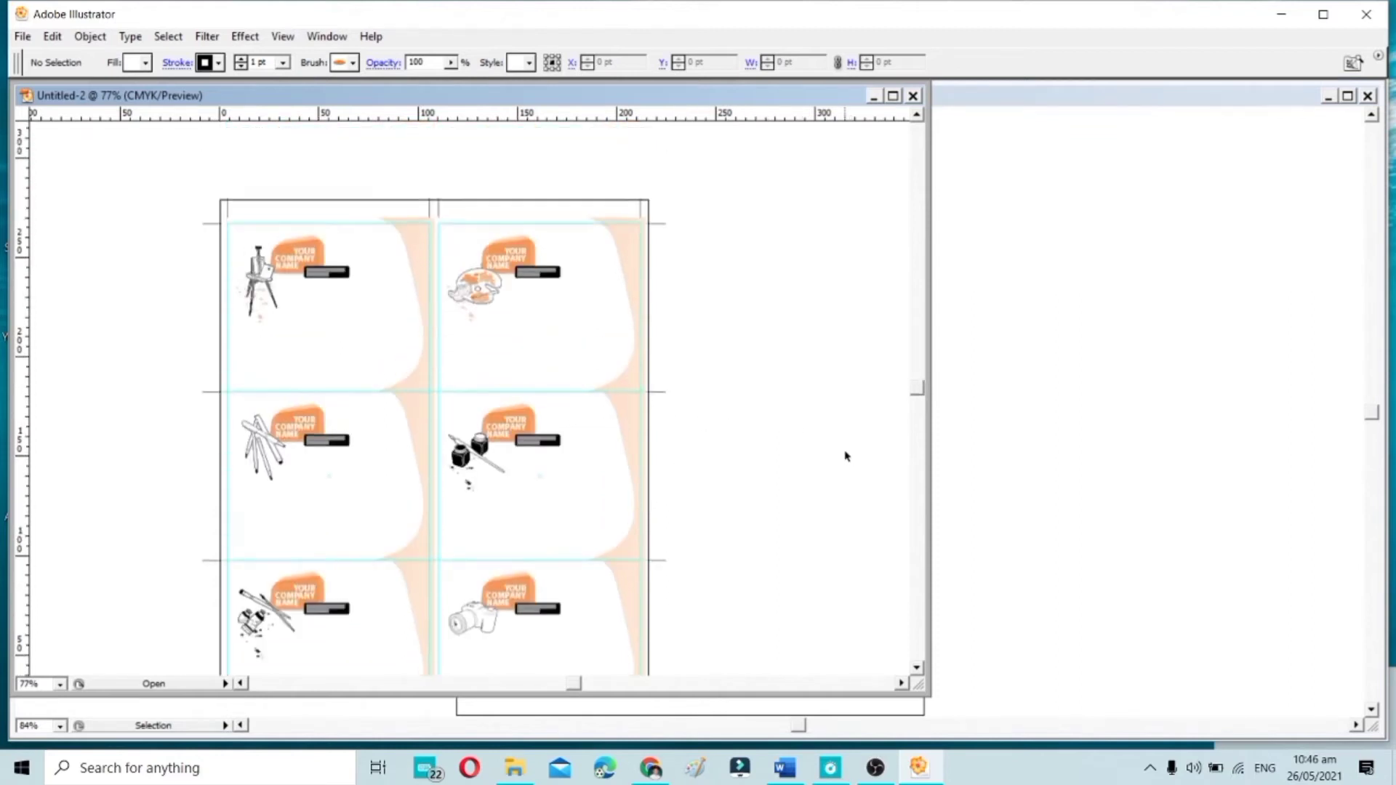
pyautogui.scroll(-1, 845, 454)
pyautogui.scroll(-5, 840, 456)
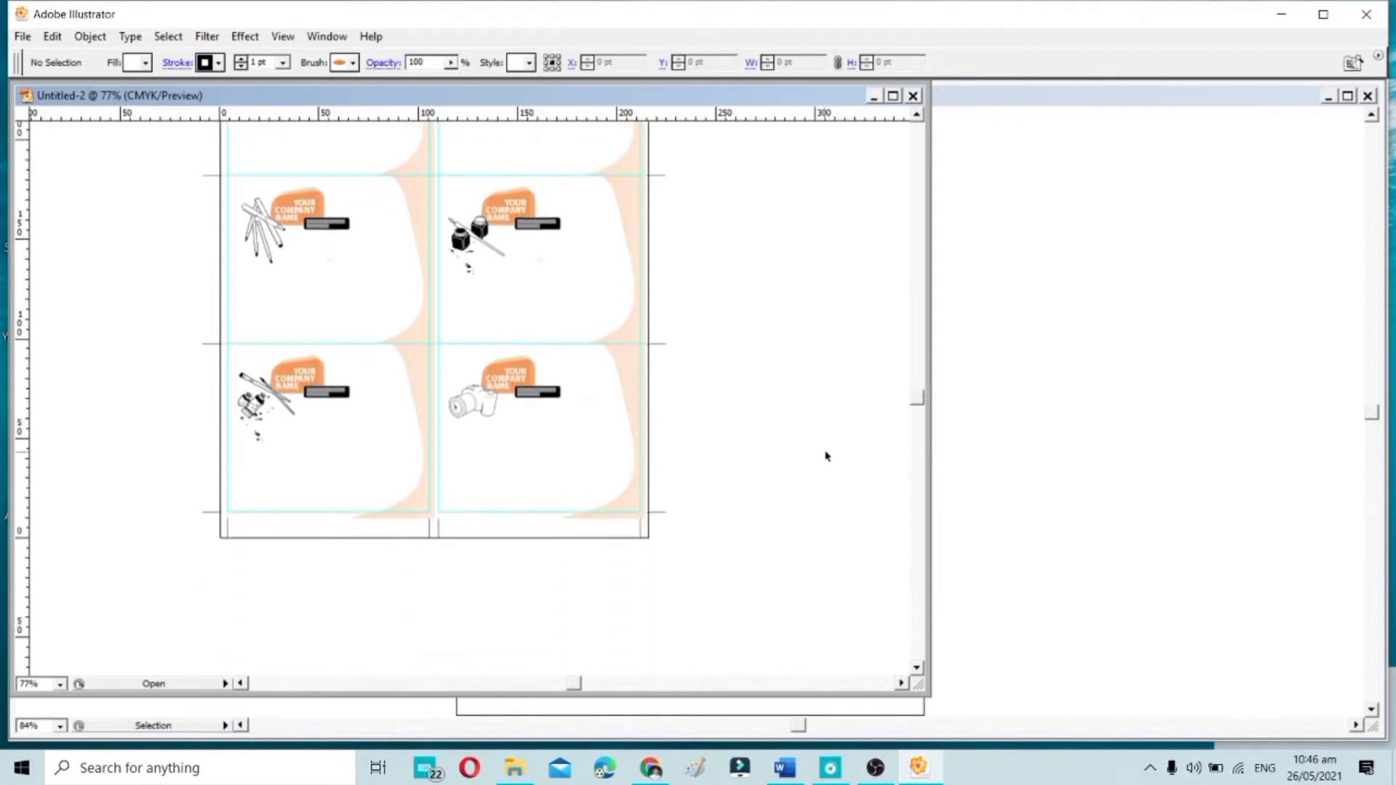
pyautogui.scroll(4, 827, 456)
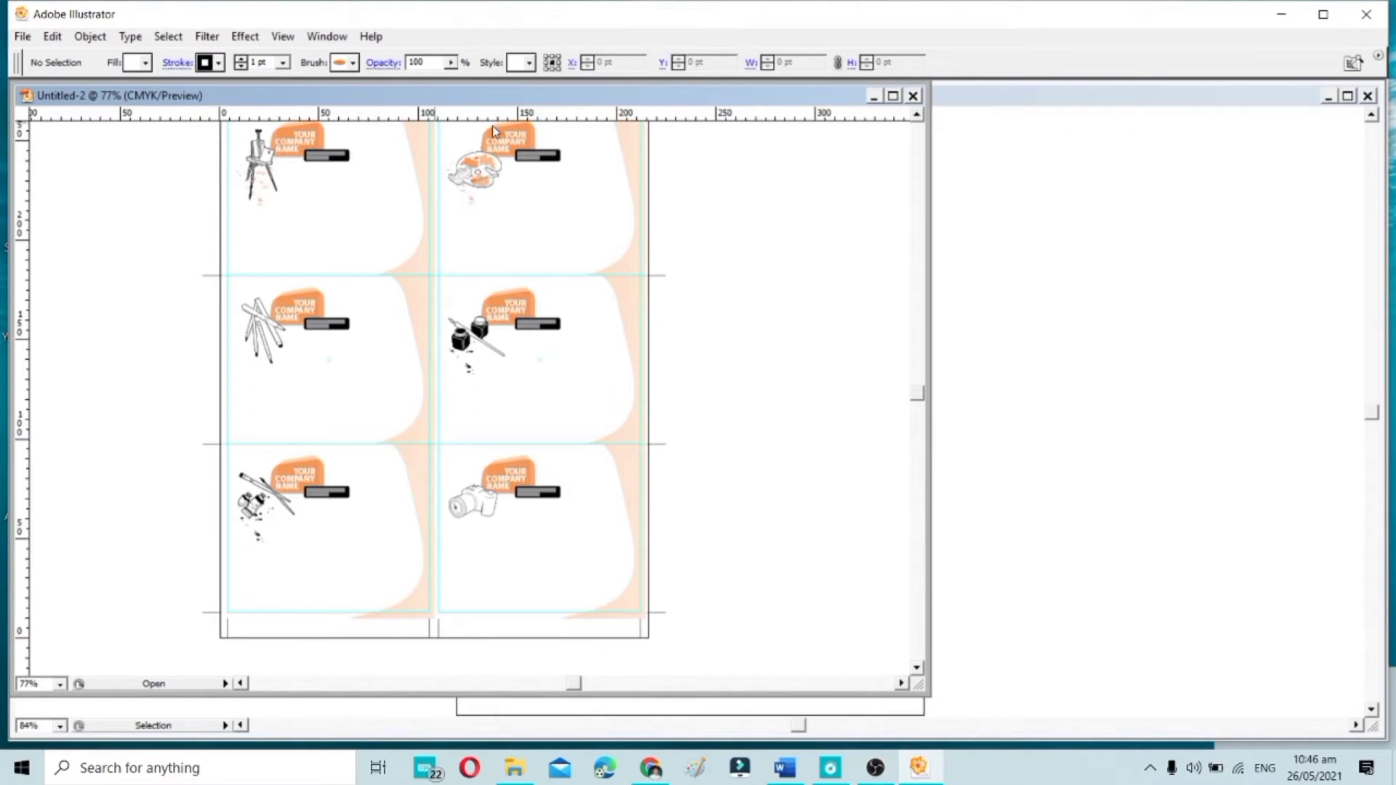
pyautogui.moveTo(435, 95); pyautogui.dragTo(492, 126)
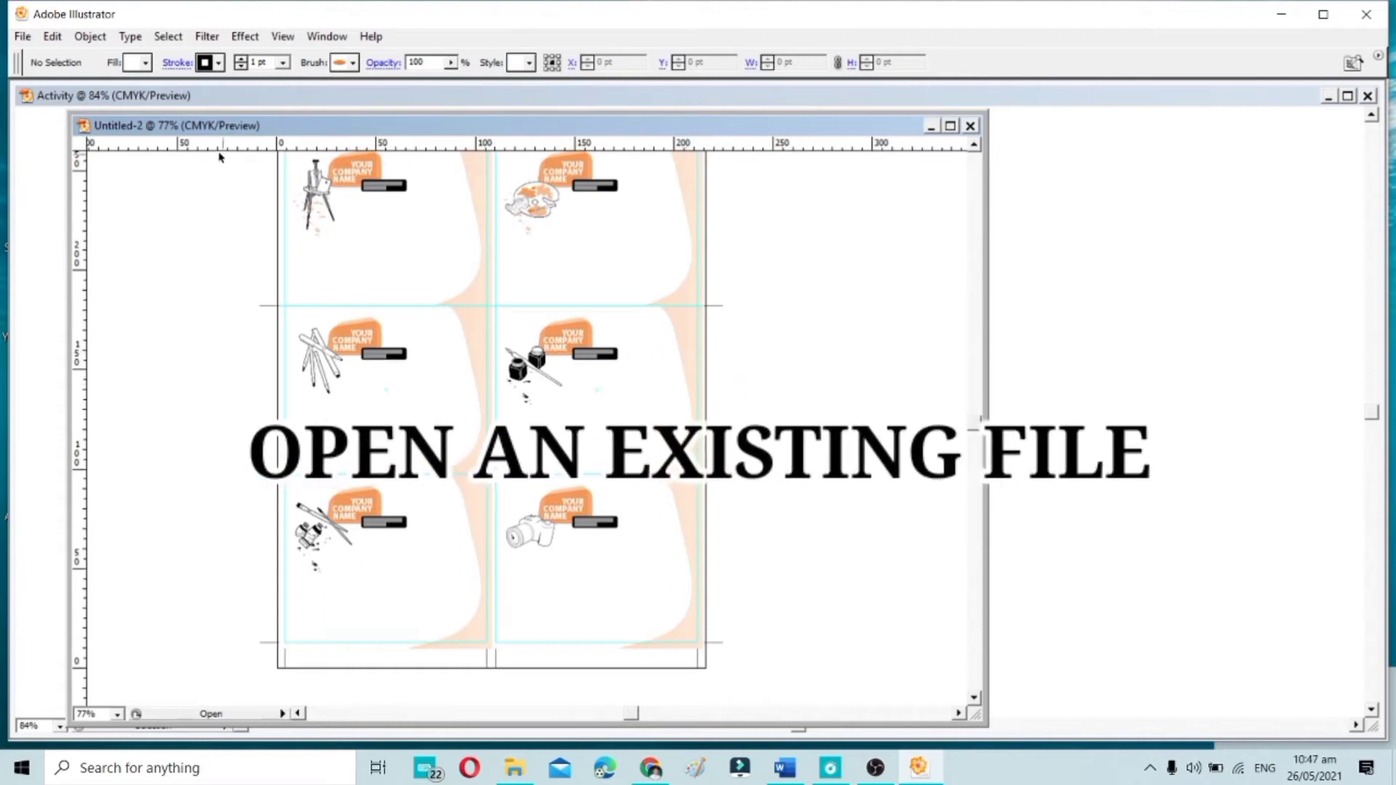
# Start opening an existing file and look through the files in the Recent Items location.
pyautogui.click(23, 37)
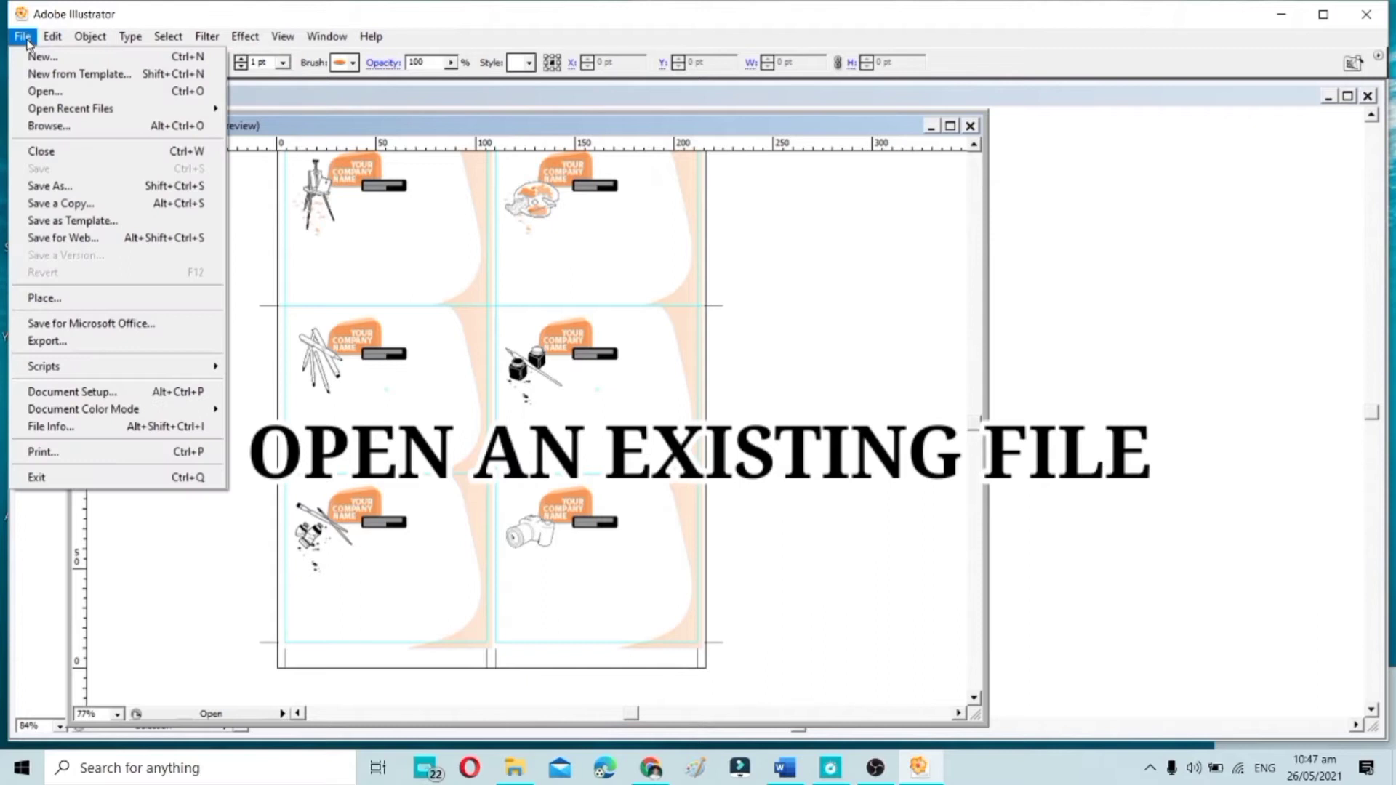
pyautogui.click(54, 94)
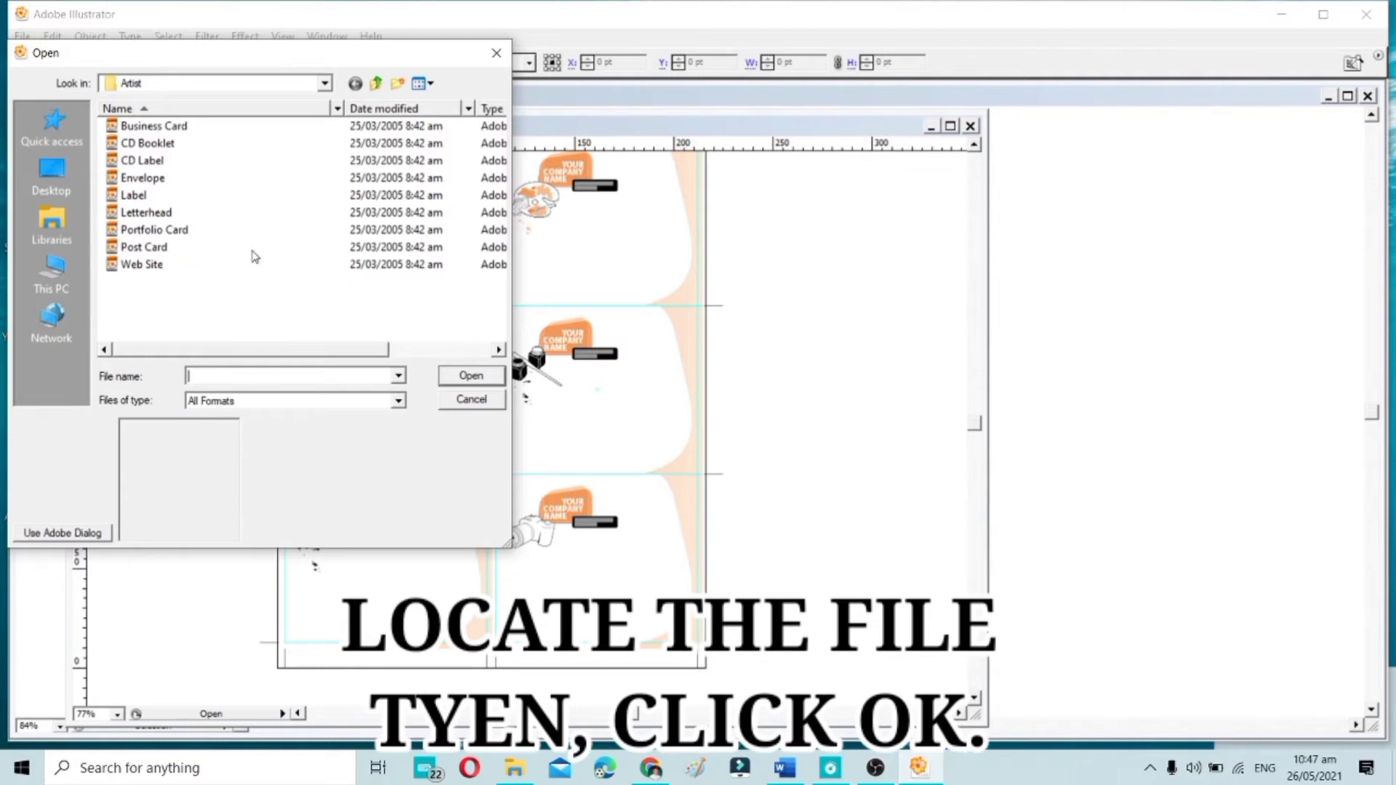
pyautogui.click(325, 85)
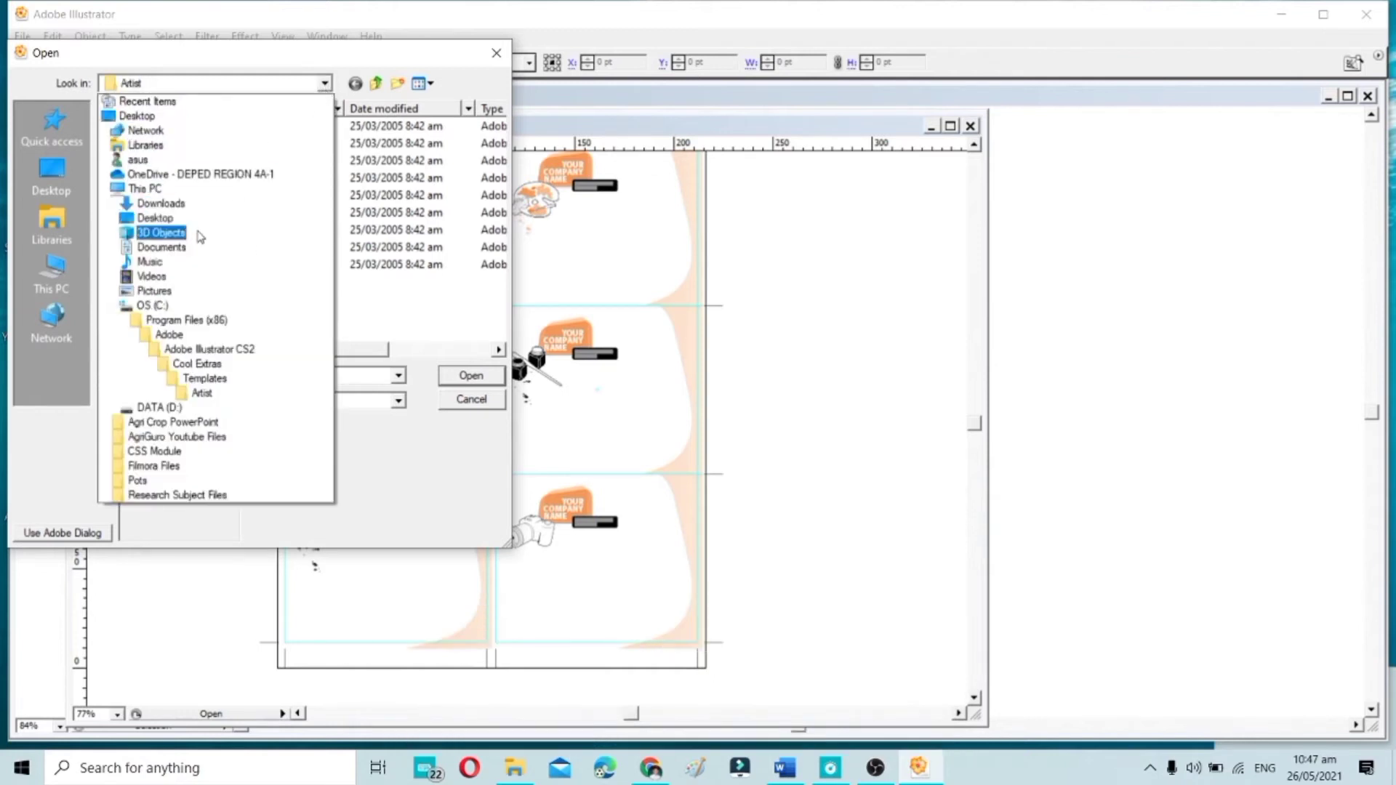
pyautogui.click(150, 104)
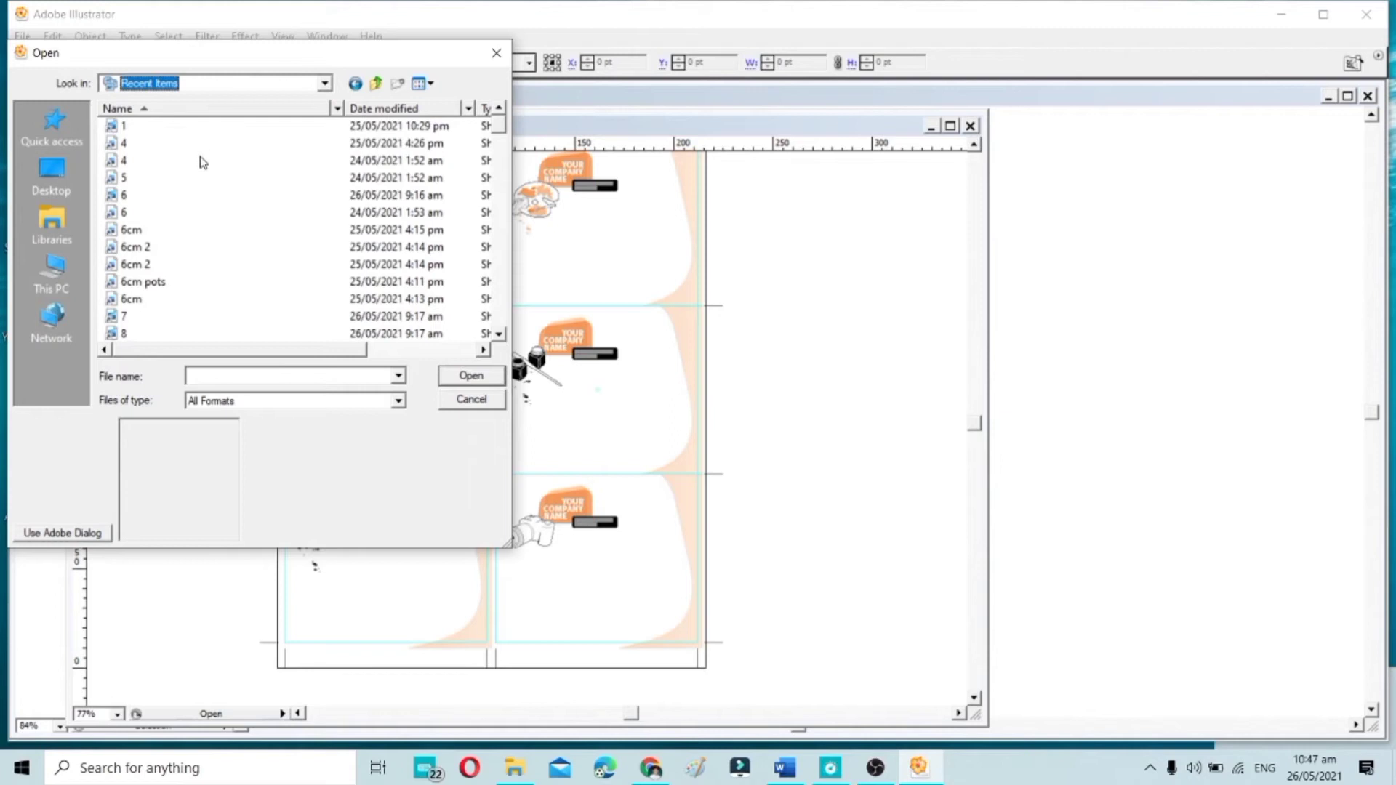
pyautogui.scroll(-2, 188, 269)
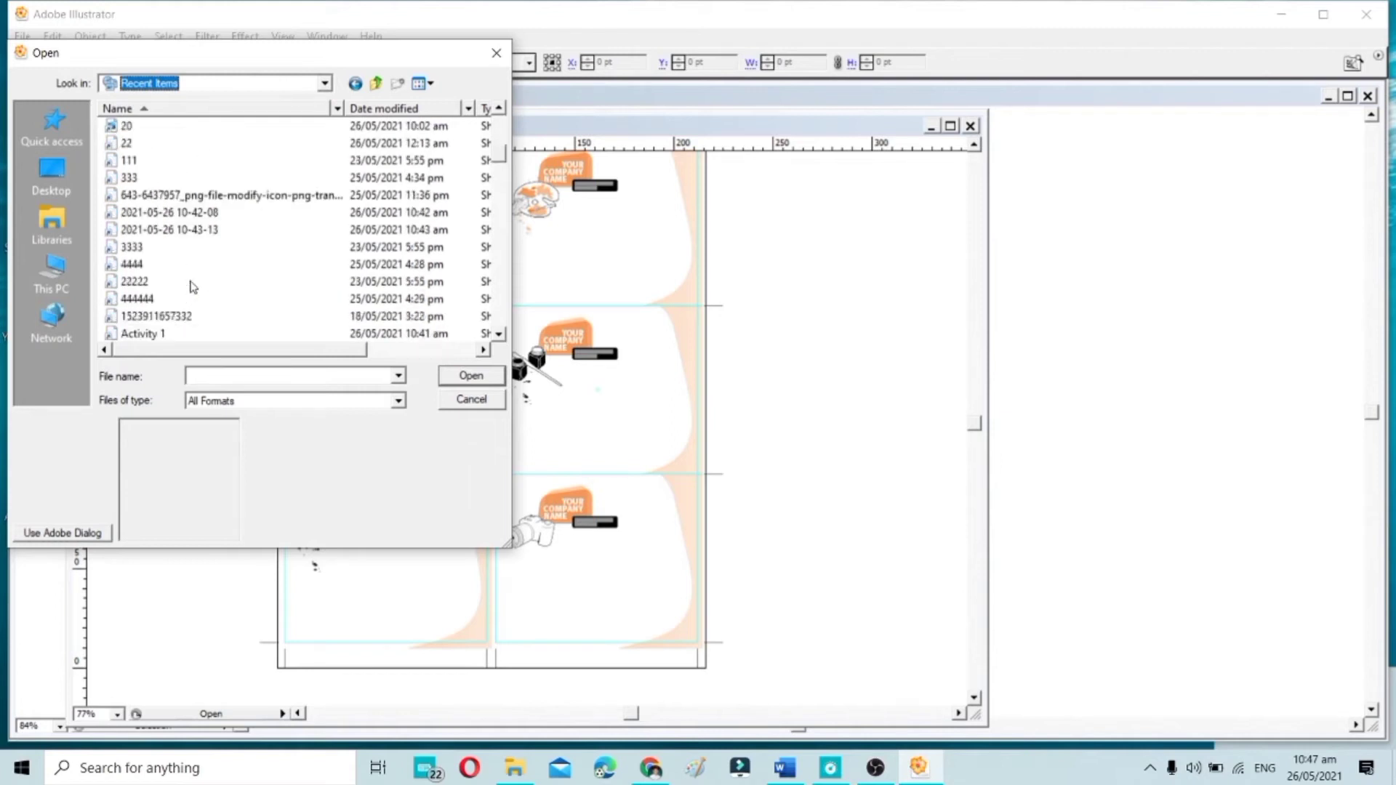
pyautogui.scroll(2, 190, 286)
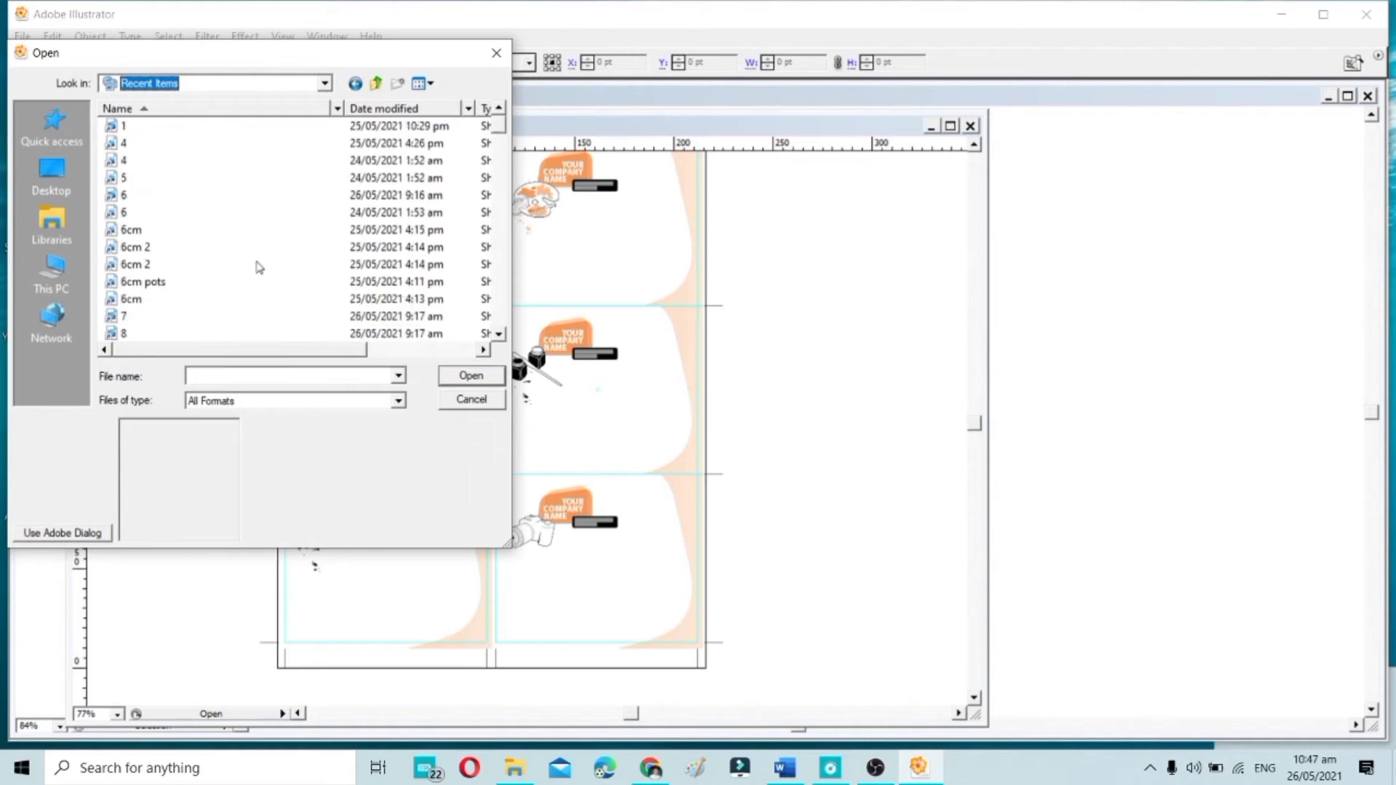
pyautogui.scroll(-6, 149, 270)
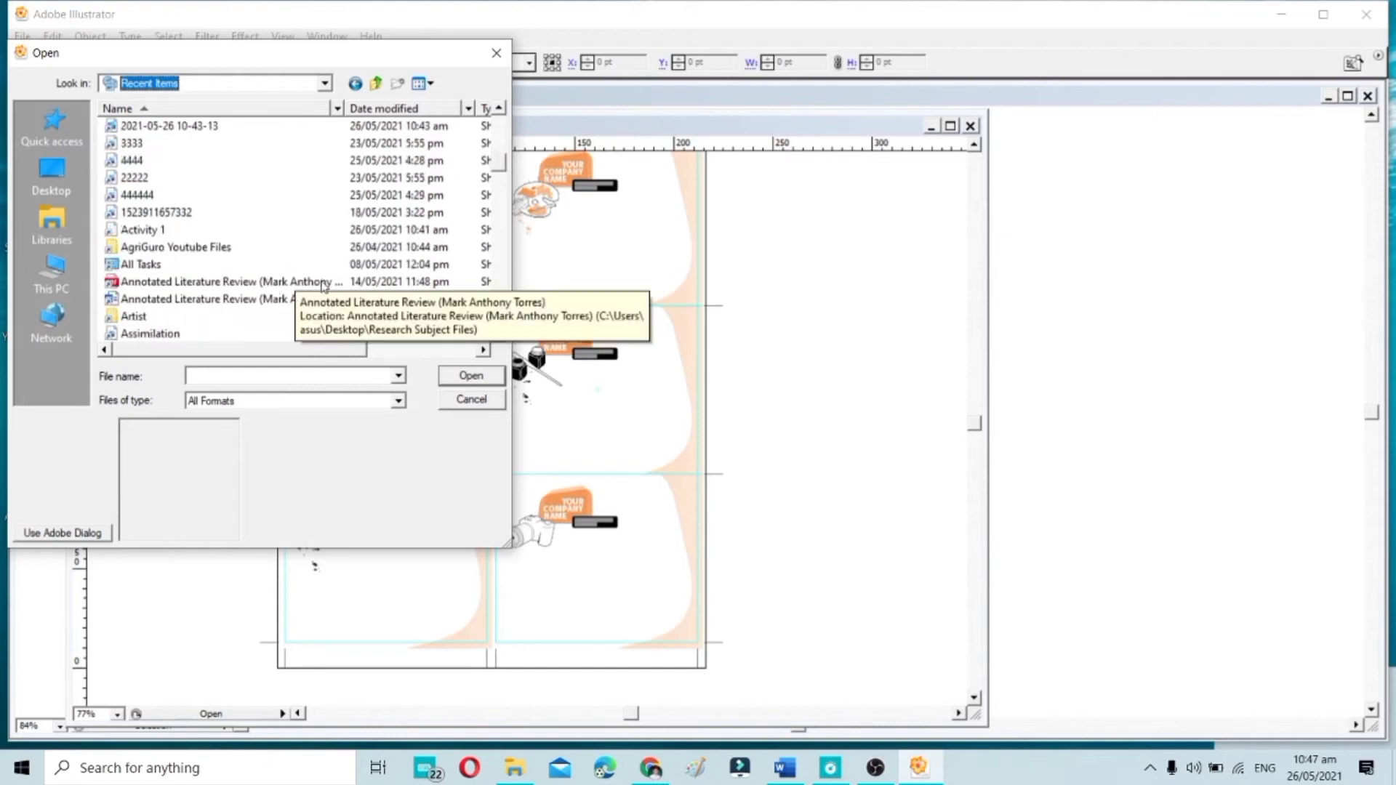
pyautogui.scroll(-2, 225, 291)
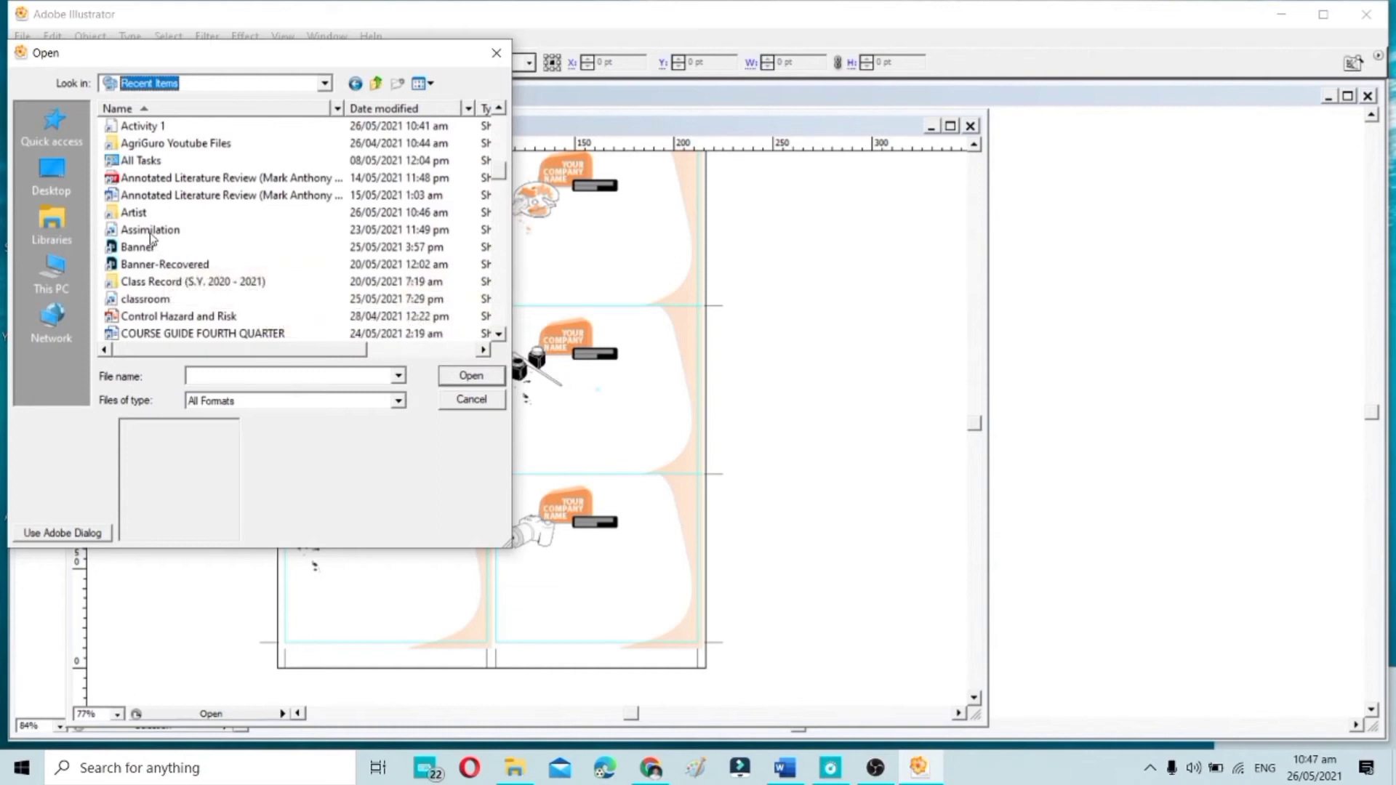
pyautogui.scroll(-2, 256, 234)
pyautogui.scroll(2, 250, 243)
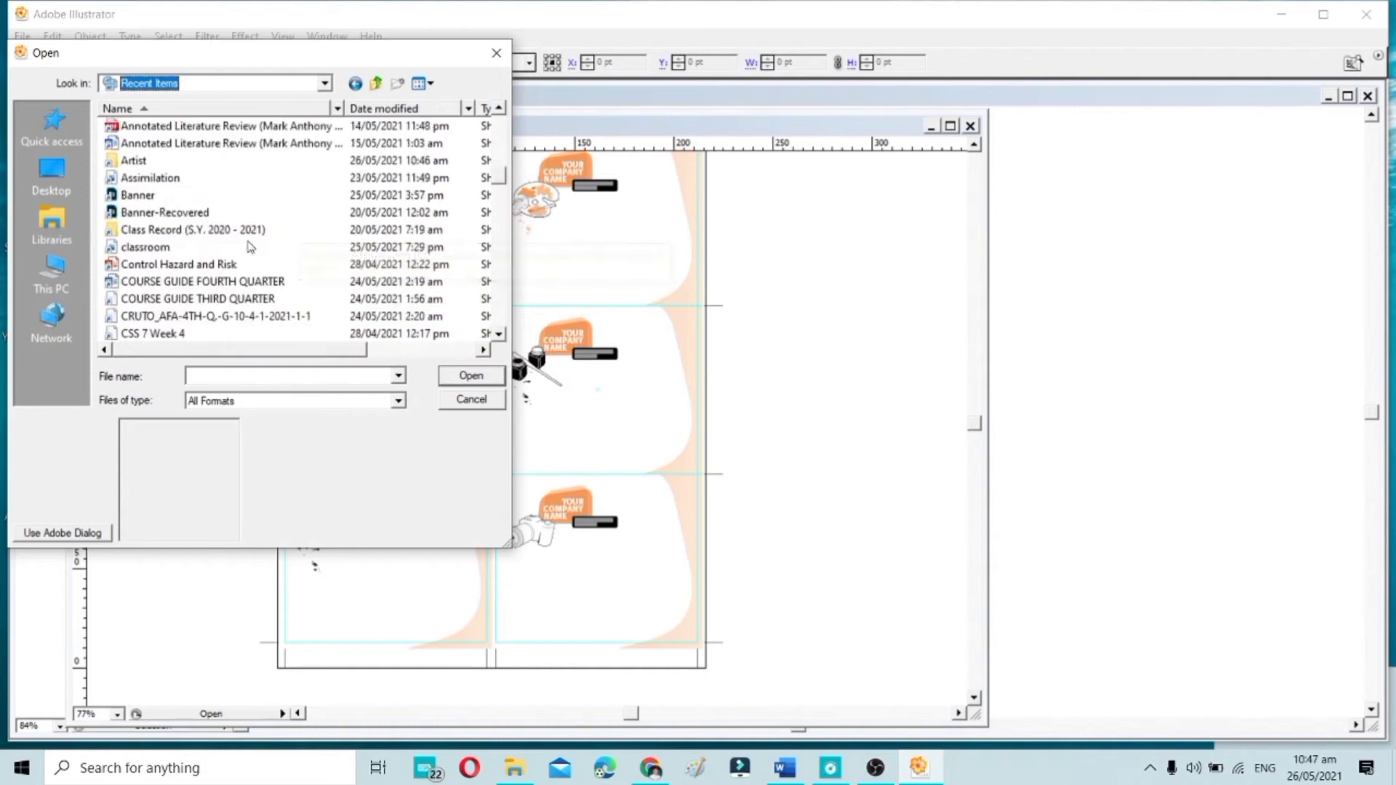
pyautogui.scroll(4, 250, 246)
# Switch the location to the Desktop folder and open the ladybug picture 51ac5a23-0d7b-4647-91c3-3d4af1df3949.
pyautogui.click(323, 83)
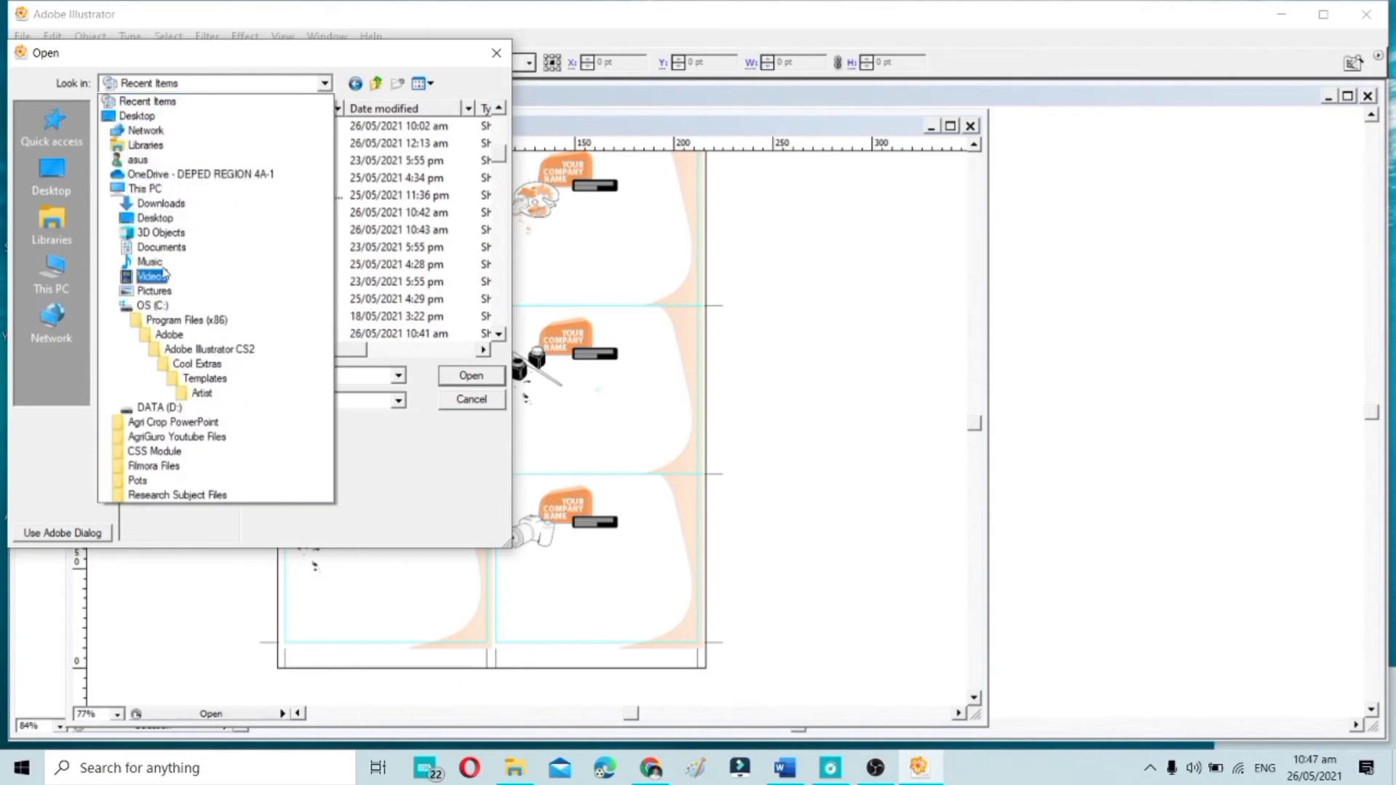
pyautogui.click(160, 217)
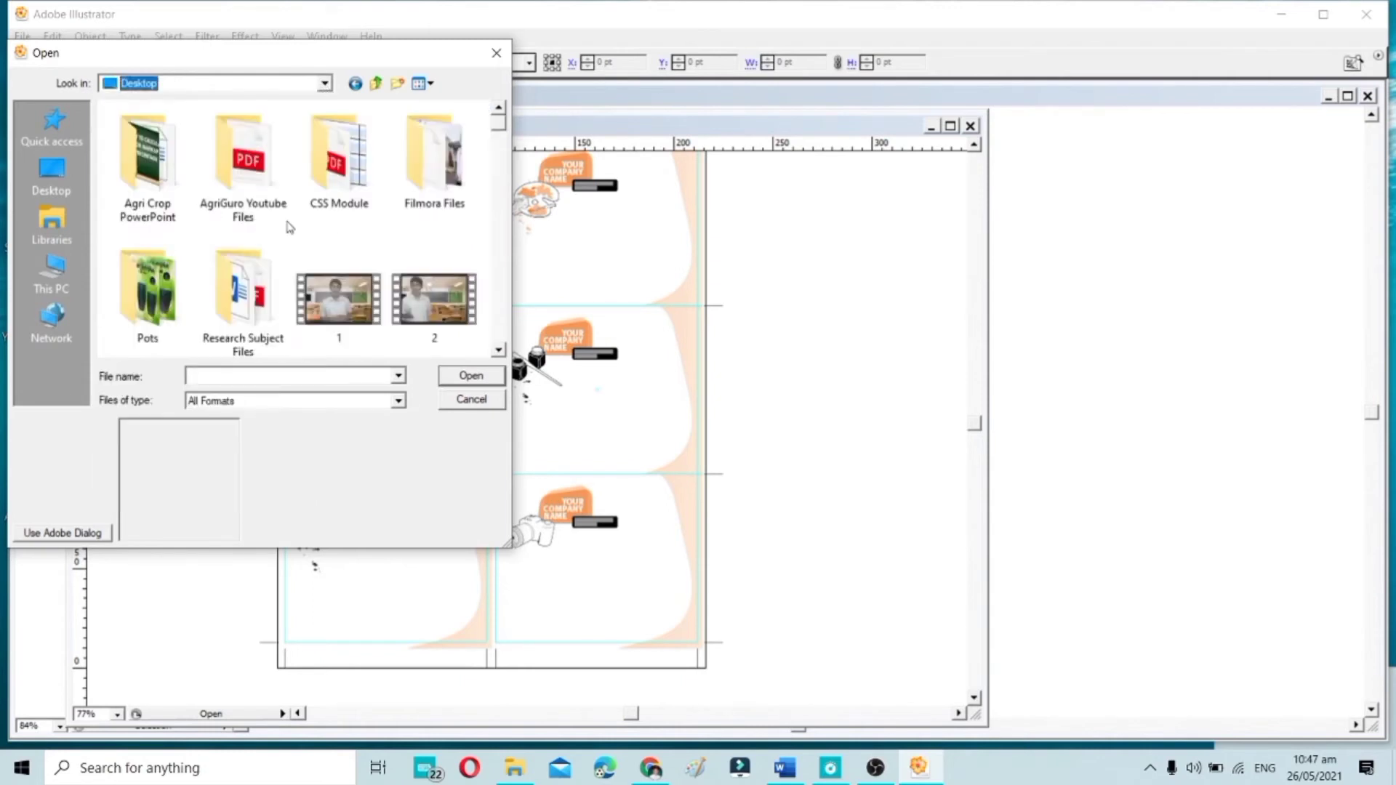
pyautogui.scroll(-3, 384, 220)
pyautogui.scroll(-5, 385, 220)
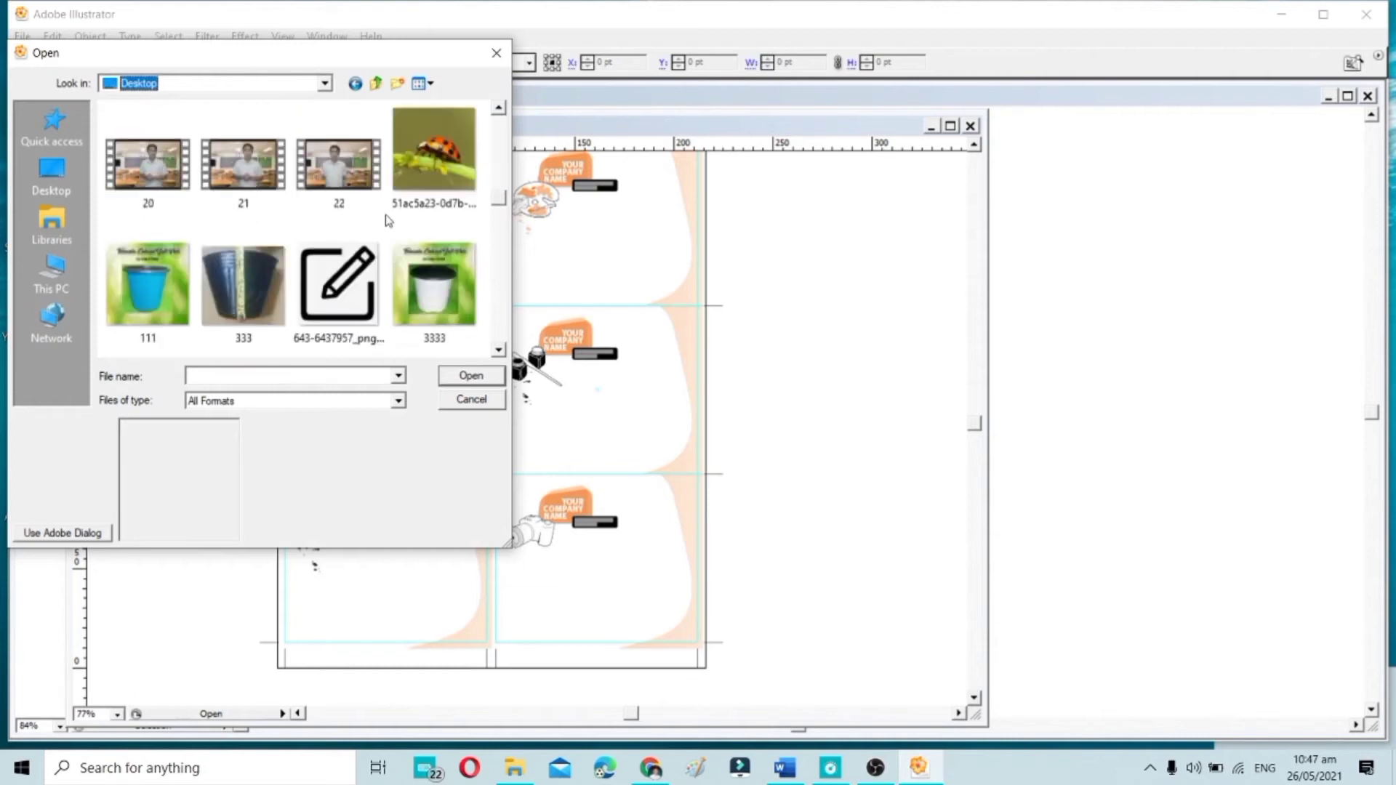
pyautogui.scroll(-1, 411, 227)
pyautogui.scroll(1, 418, 230)
pyautogui.click(422, 171)
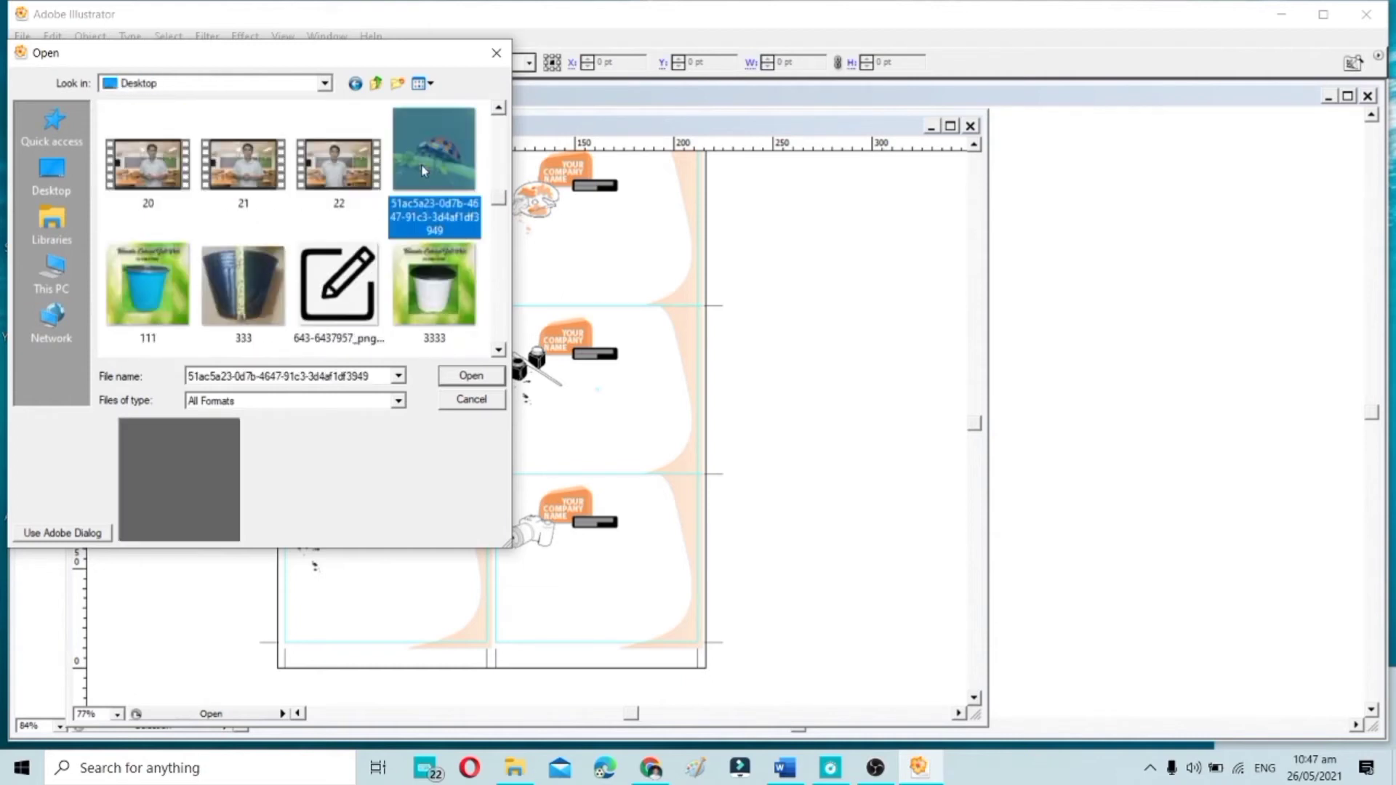
pyautogui.click(448, 376)
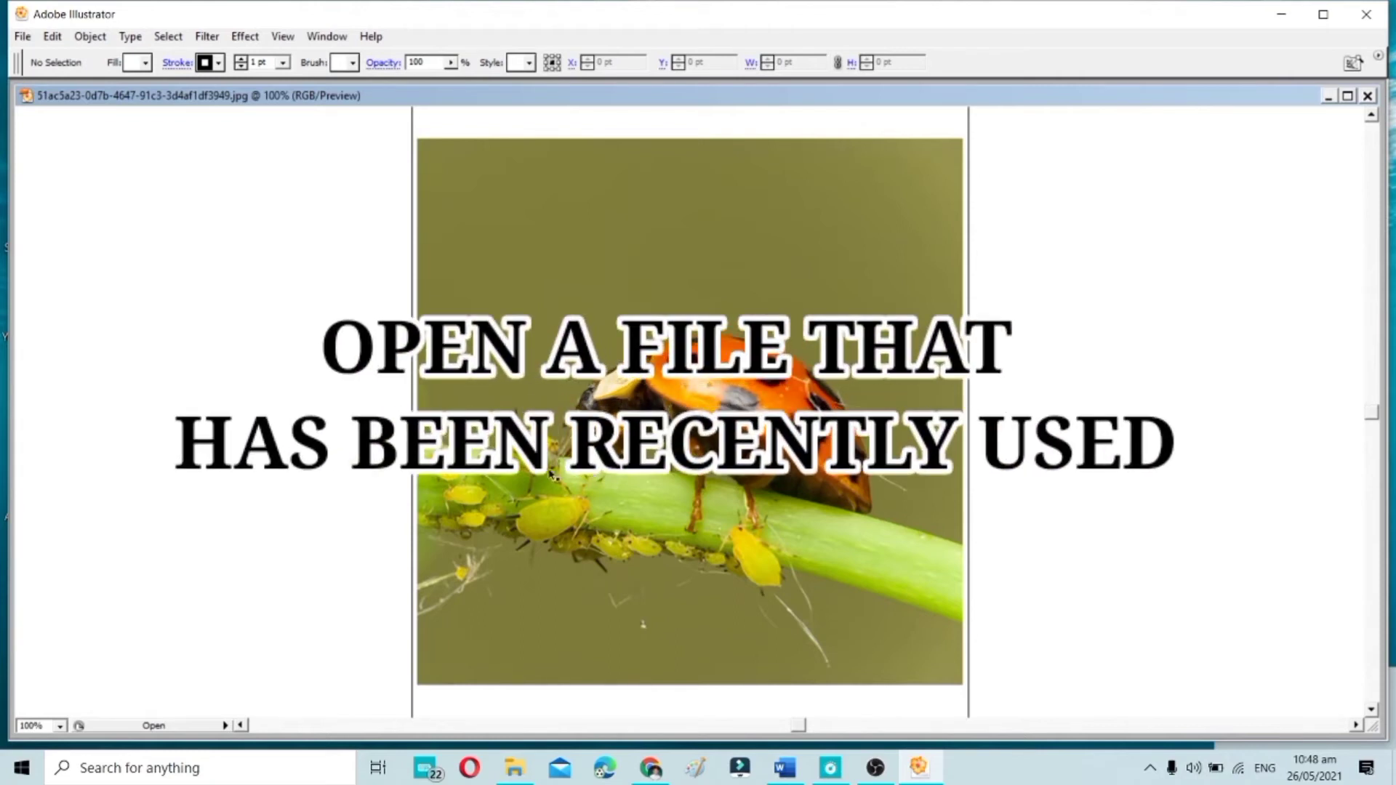
# Open the recently used file Activity 1.ai from the list of recent files.
pyautogui.scroll(1, 558, 440)
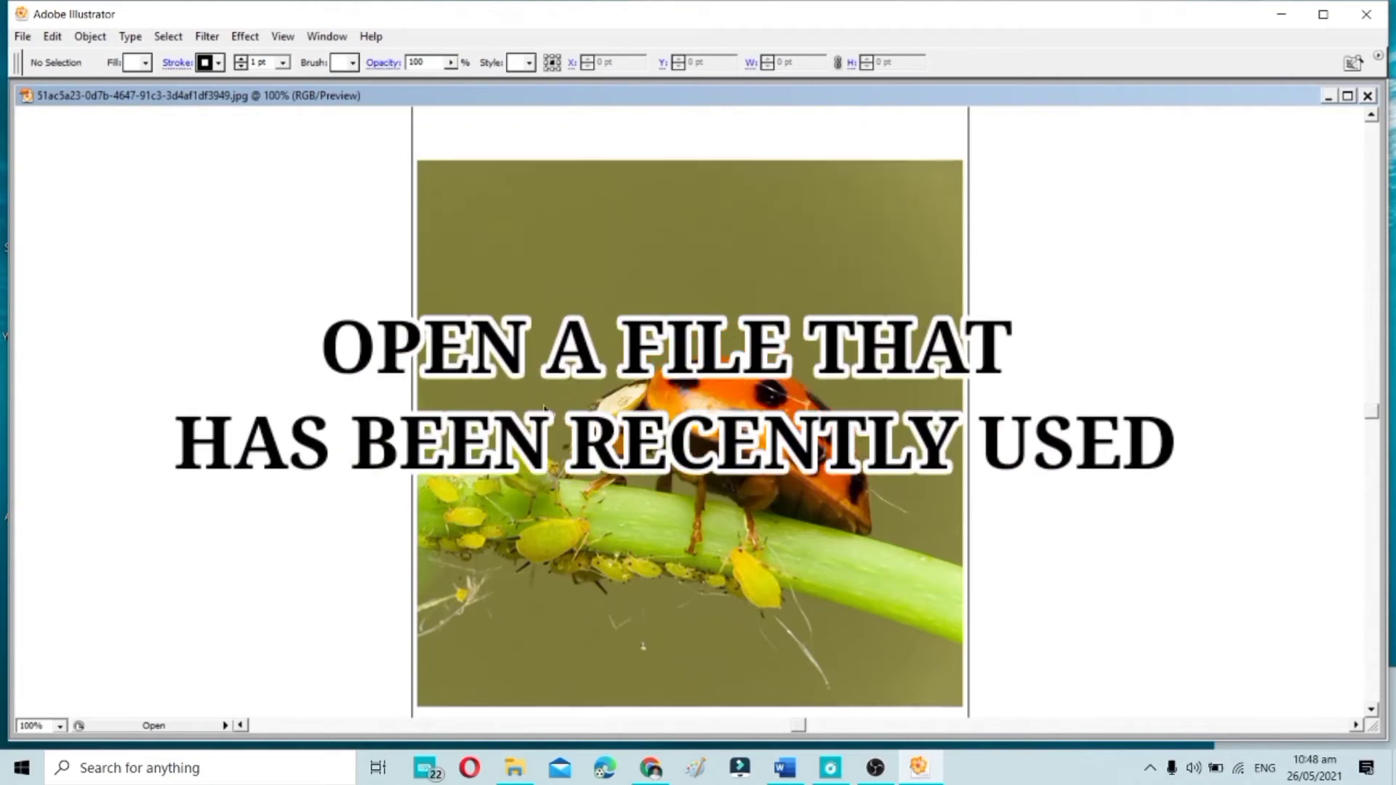
pyautogui.click(24, 37)
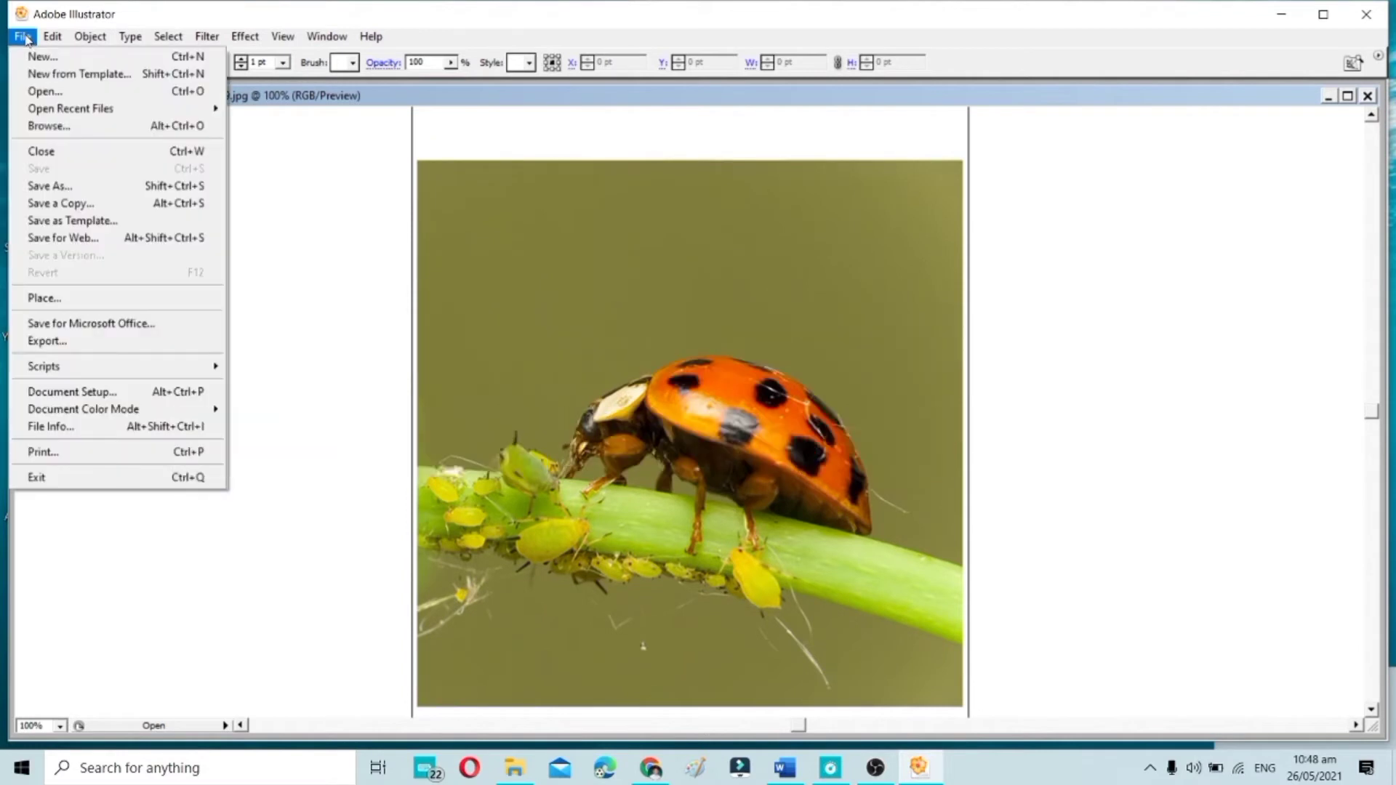
pyautogui.moveTo(56, 113)
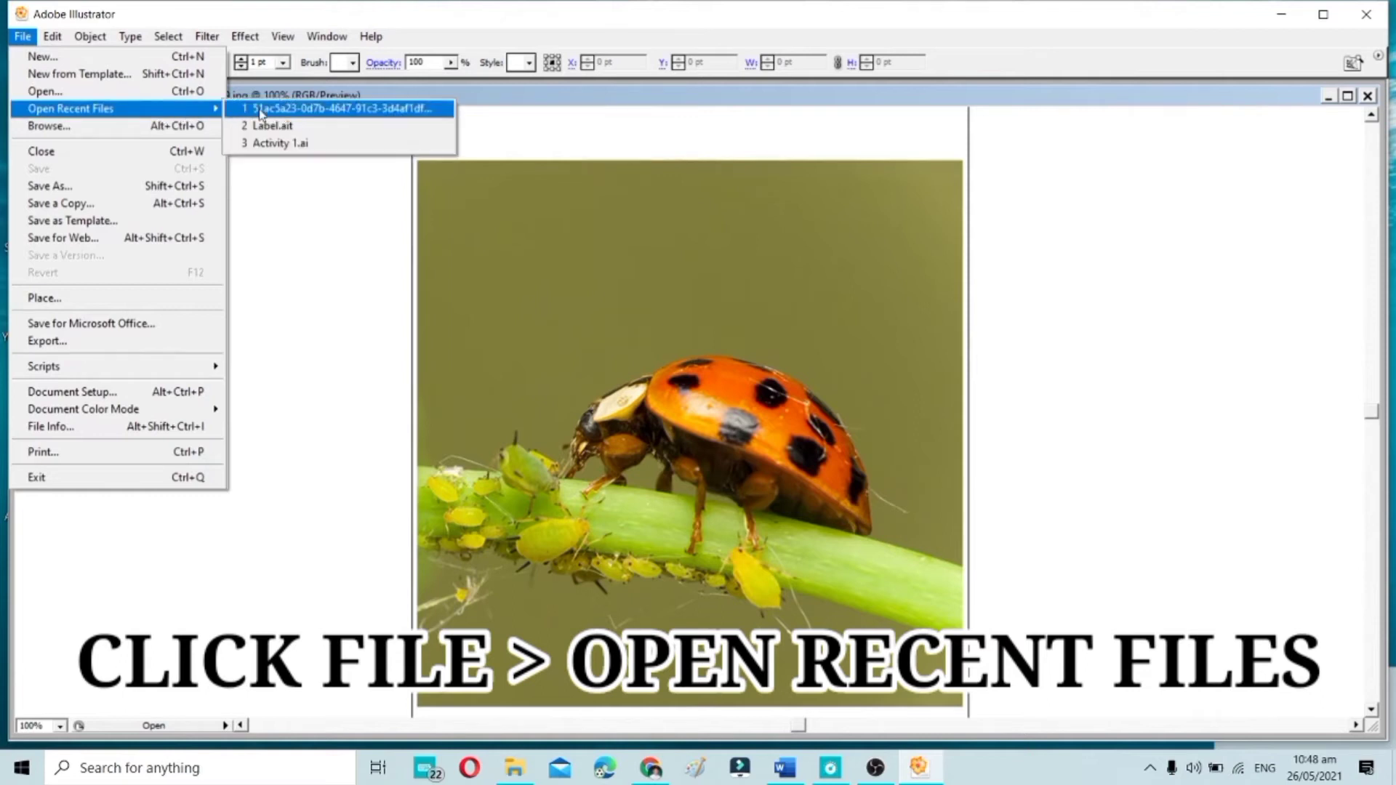
pyautogui.click(274, 143)
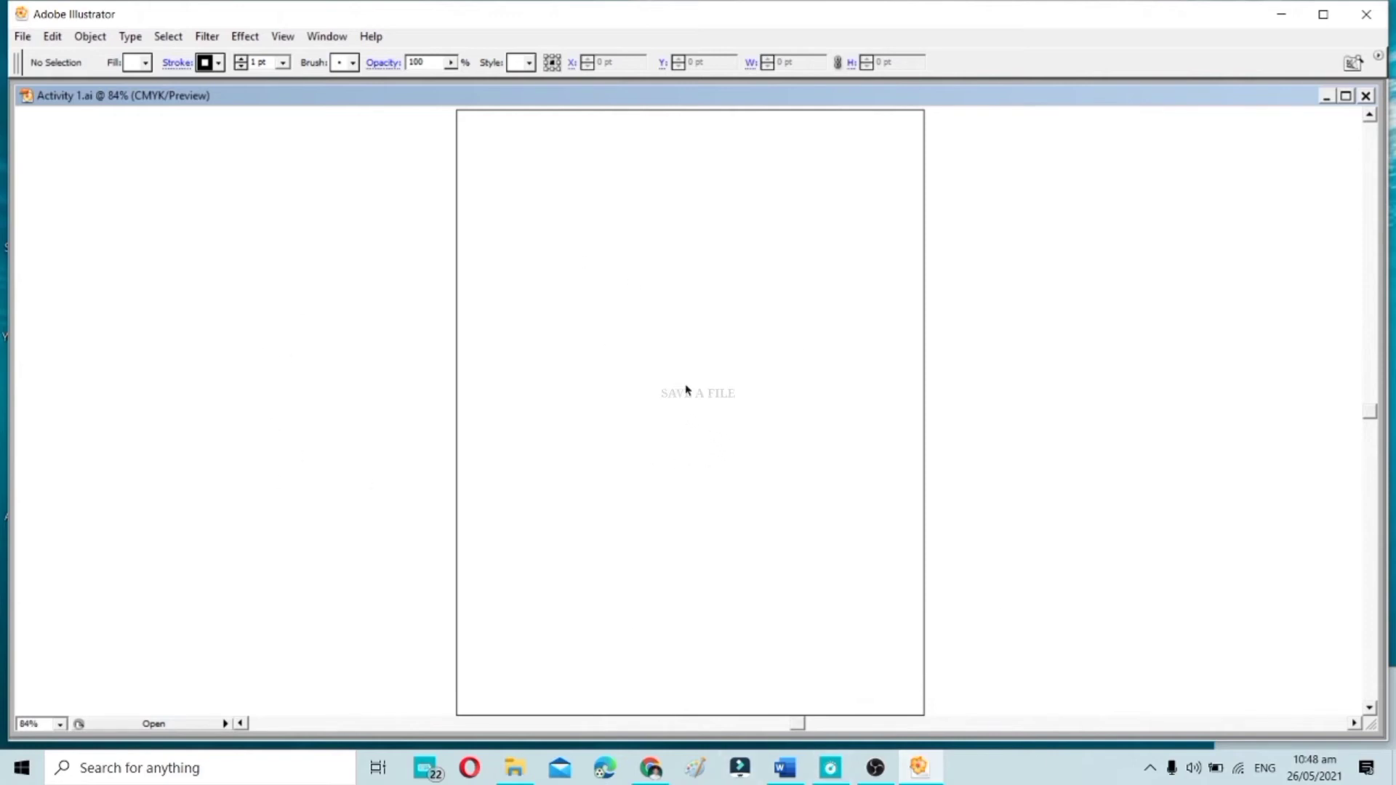
# Save a copy of the Activity 1 document to the Desktop as Activity 1.1 in Adobe Illustrator format, accepting the Illustrator CS2 options.
pyautogui.click(24, 38)
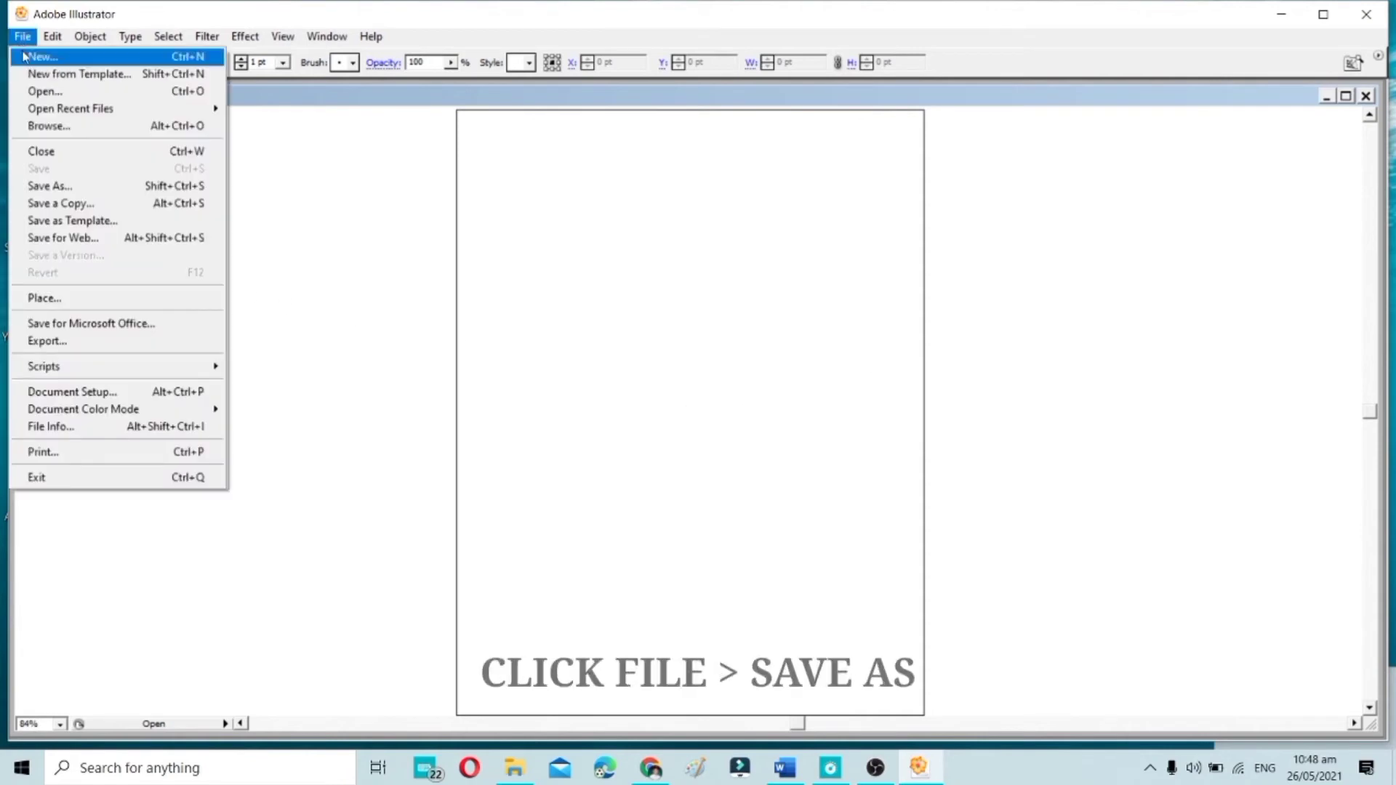
pyautogui.click(85, 188)
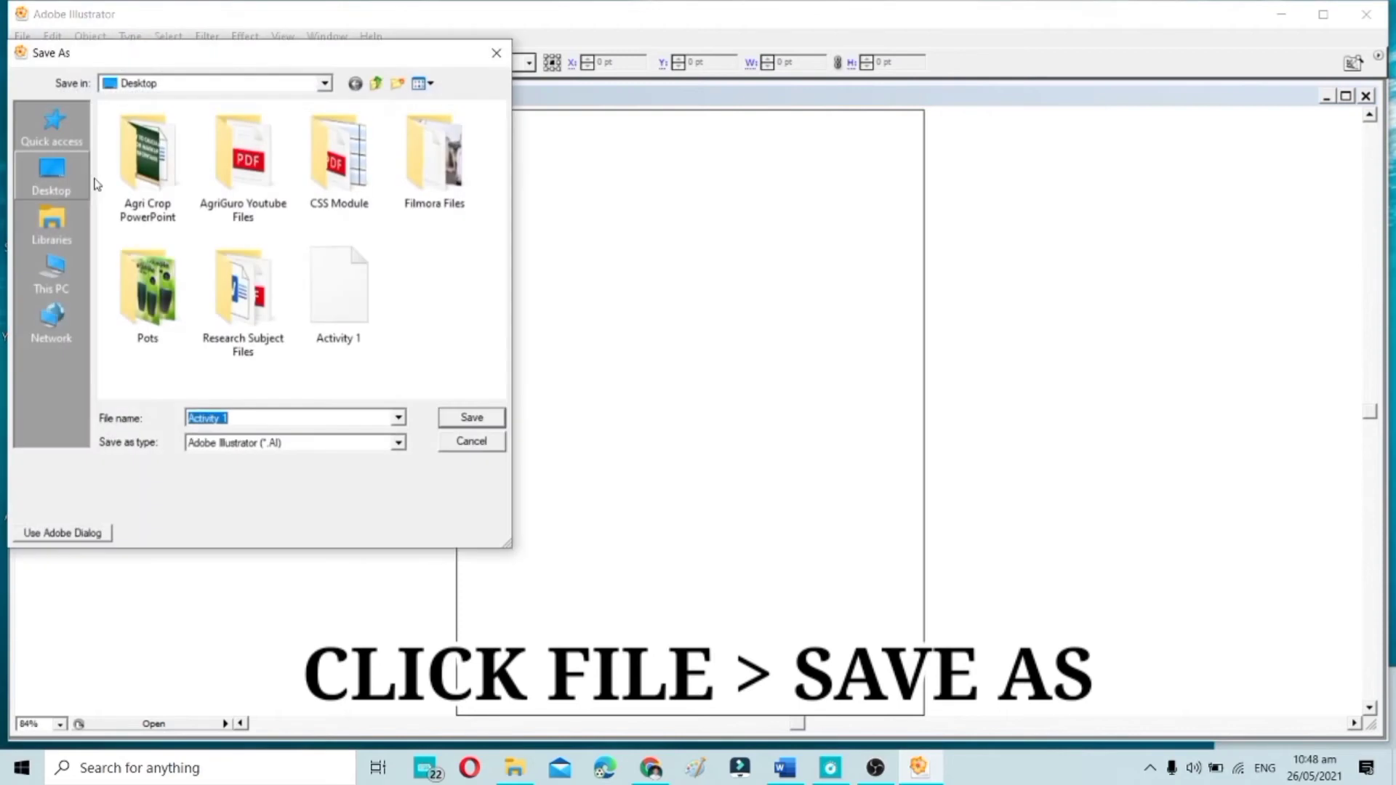
pyautogui.click(263, 417)
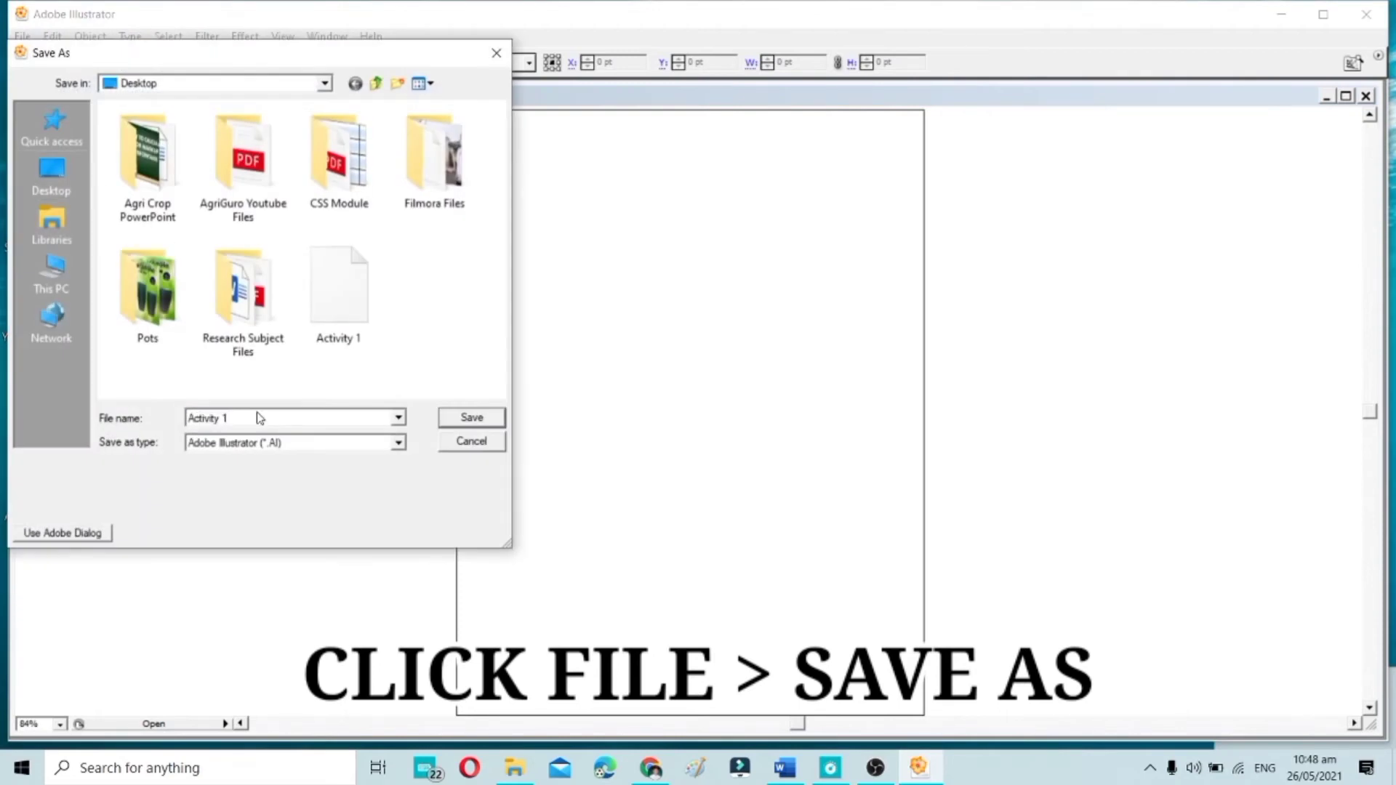
pyautogui.write('.1')
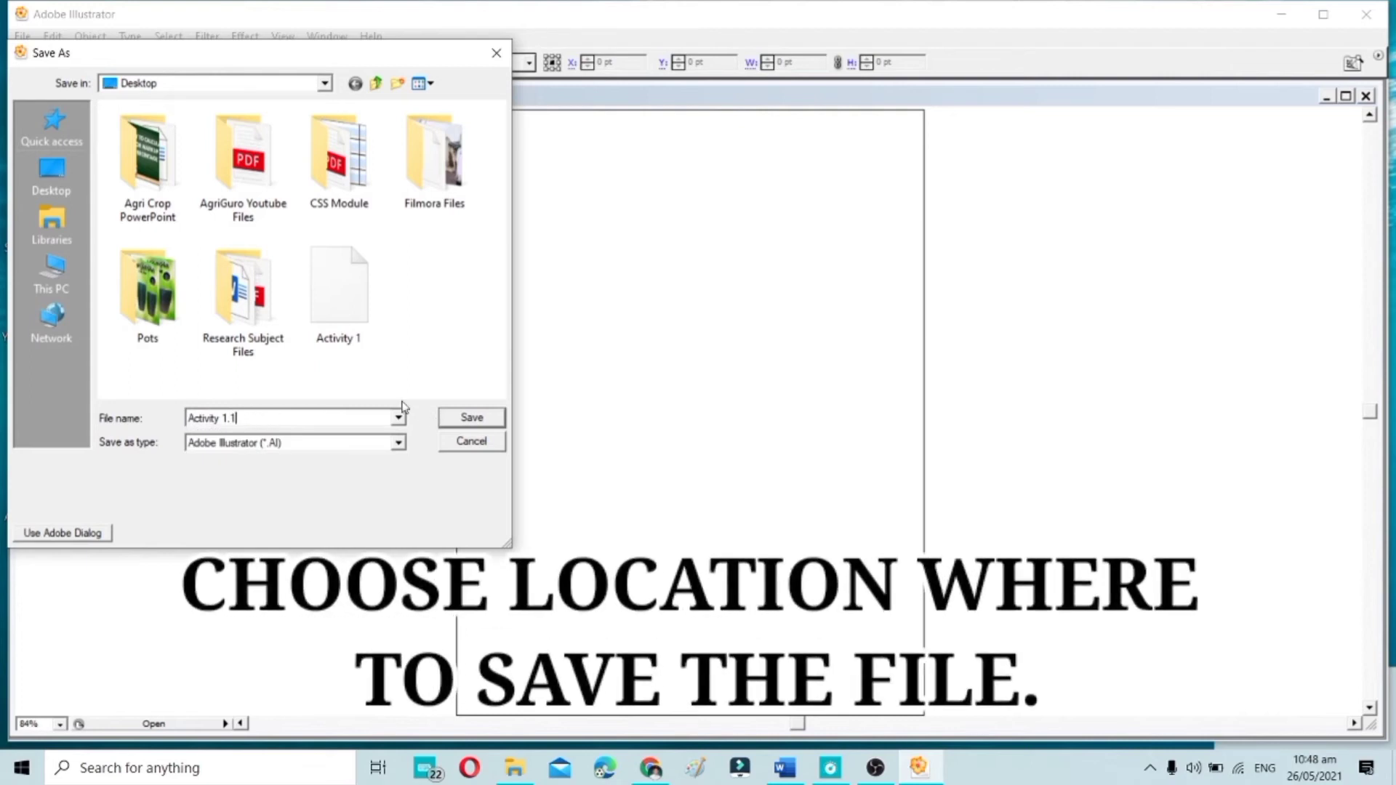
pyautogui.click(472, 424)
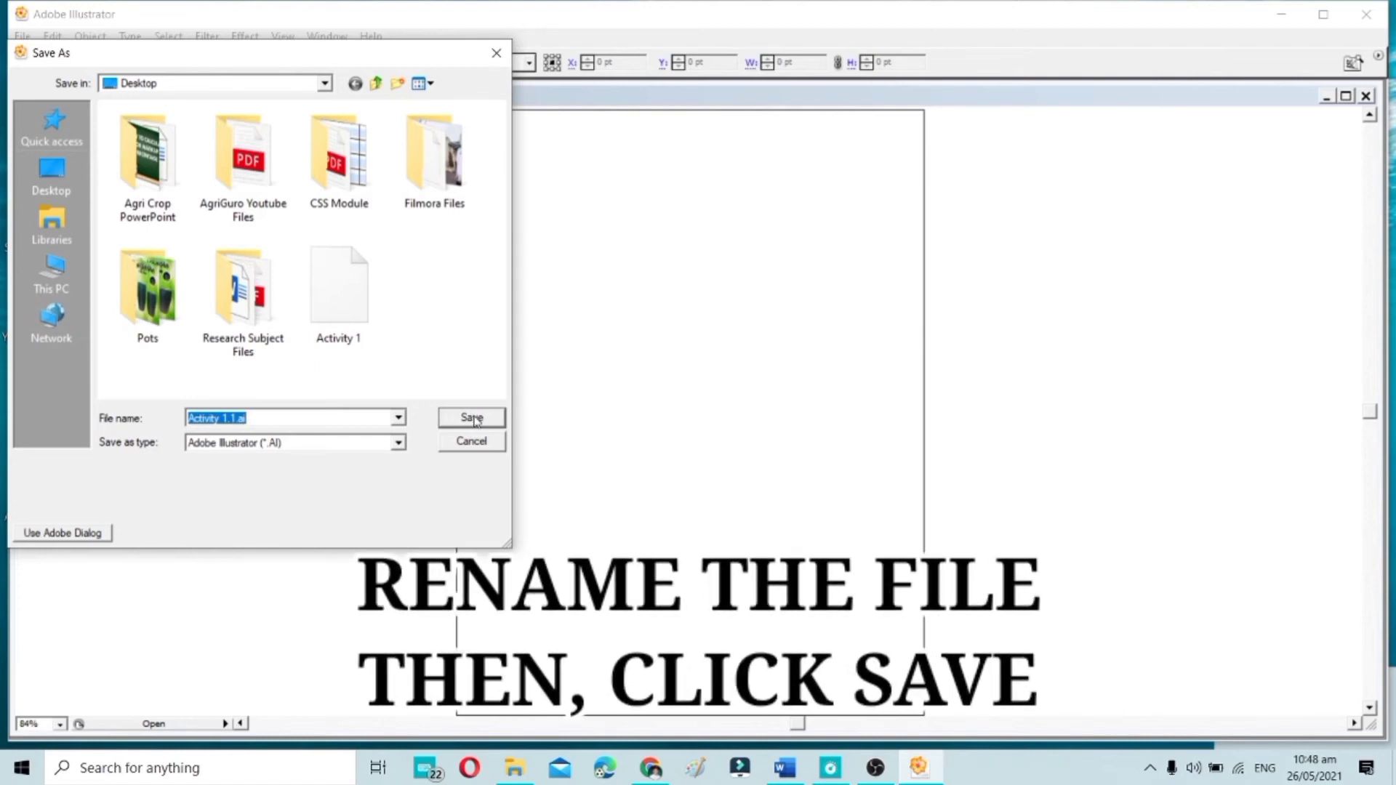
pyautogui.click(473, 418)
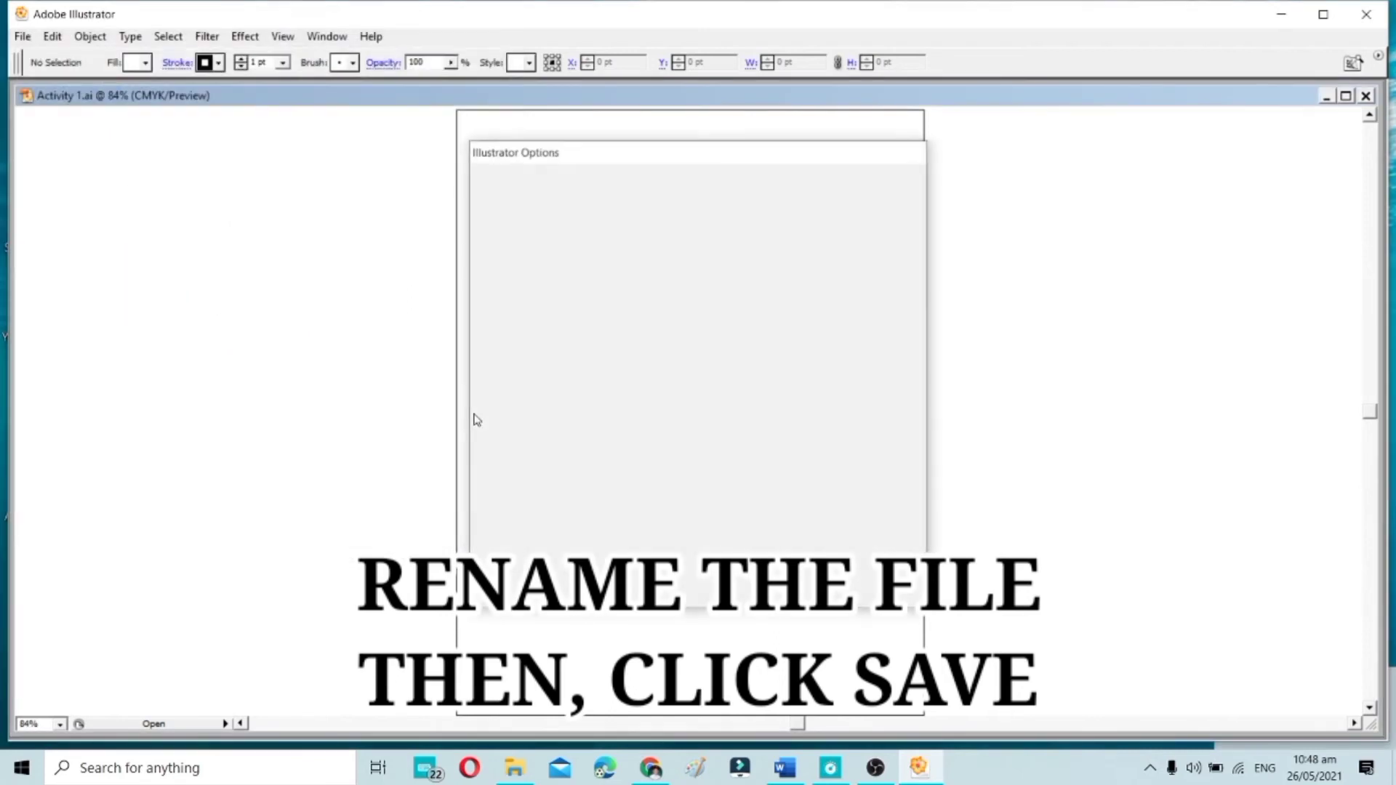
pyautogui.click(907, 186)
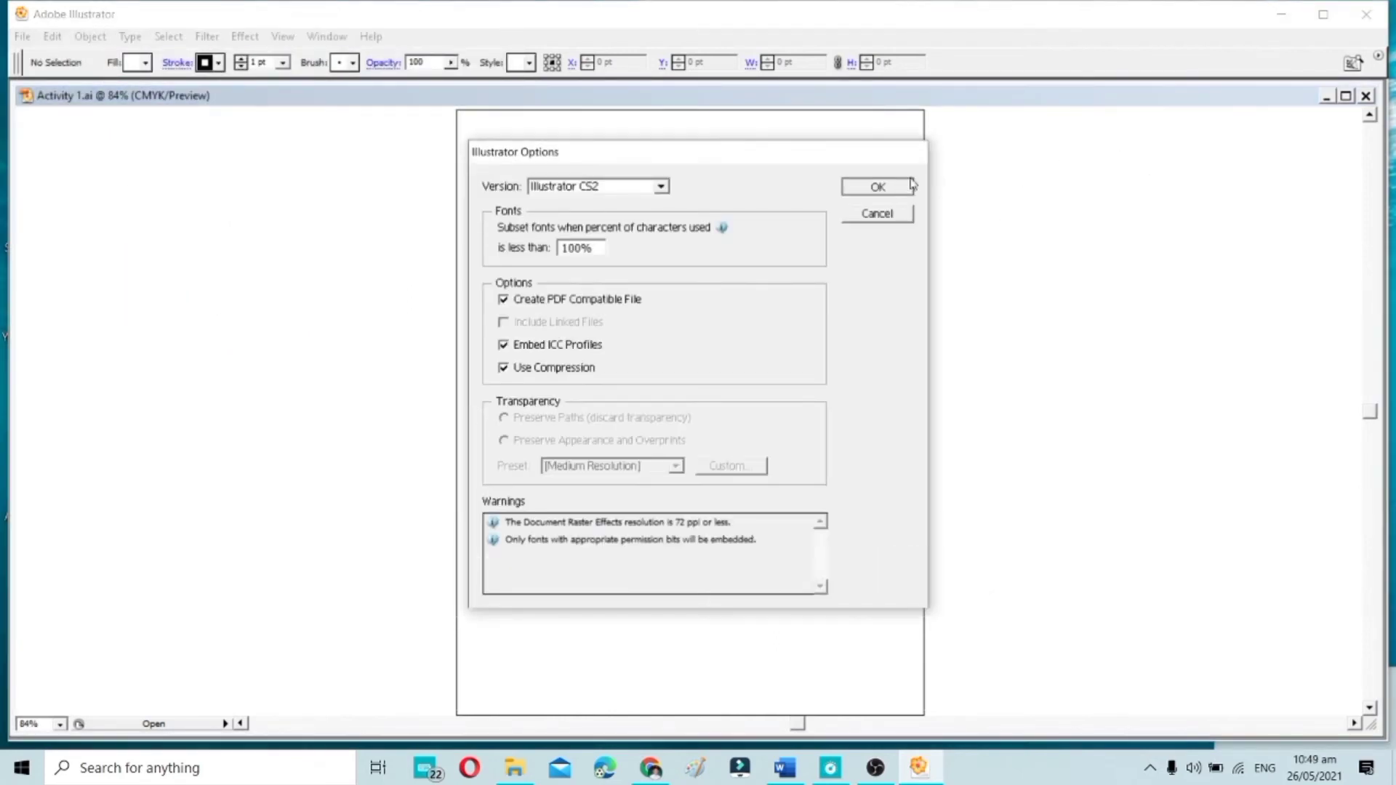